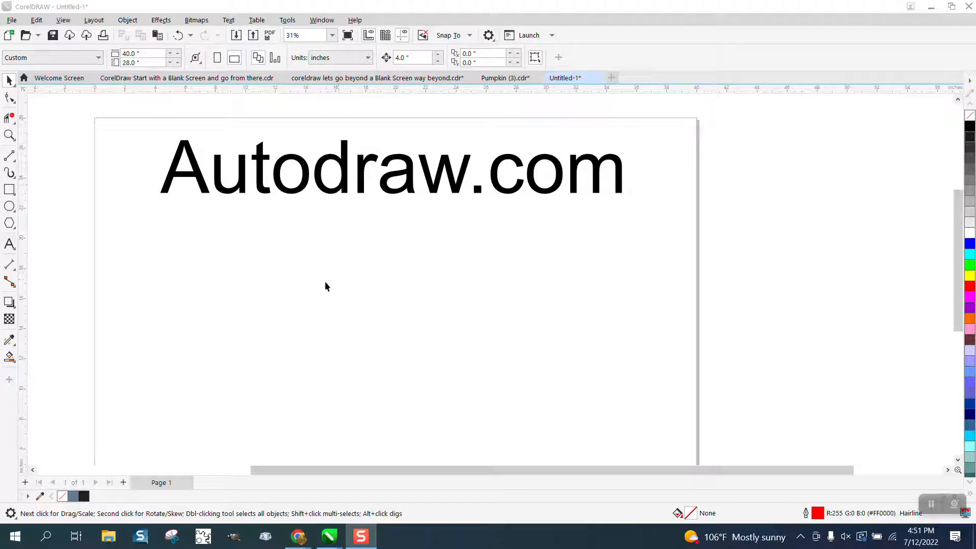
Switch to the AutoDraw browser window and delete the existing bicycle from the canvas
{"action": "mouse_move", "coordinate": [298, 542]}
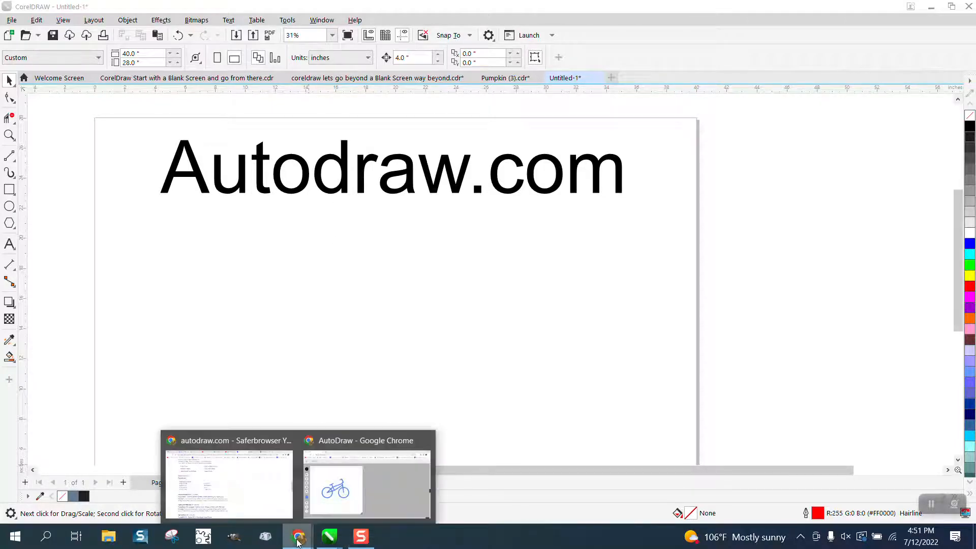
{"action": "left_click", "coordinate": [330, 500]}
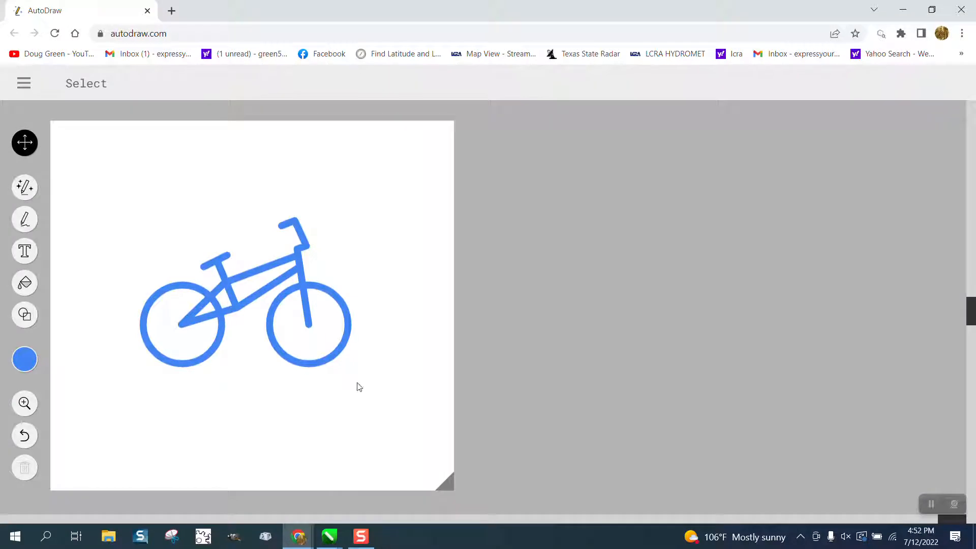
{"action": "left_click", "coordinate": [330, 295]}
{"action": "key", "text": "Delete"}
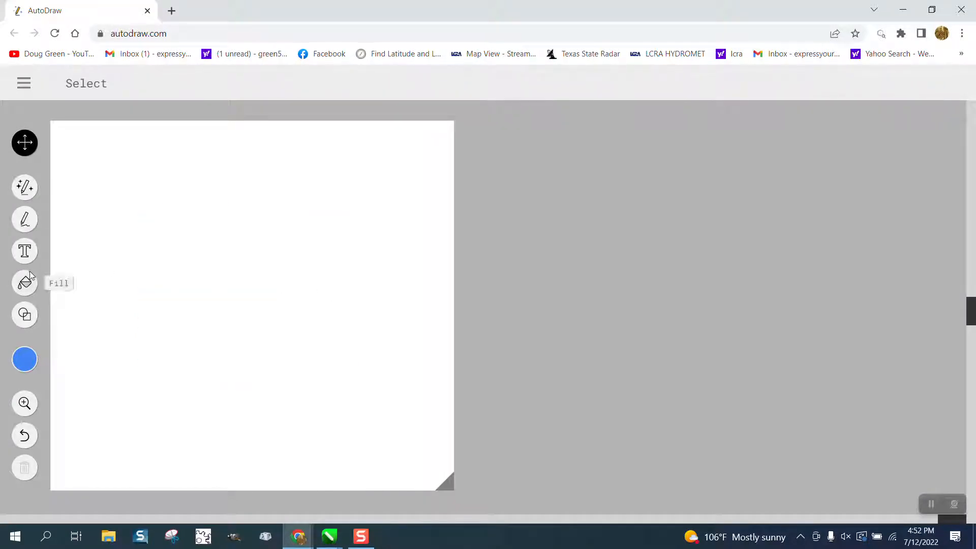
Sketch two wheels joined by a frame with the AutoDraw tool and replace the sketch with the suggested bicycle that has a horizontal top tube
{"action": "left_click", "coordinate": [24, 187]}
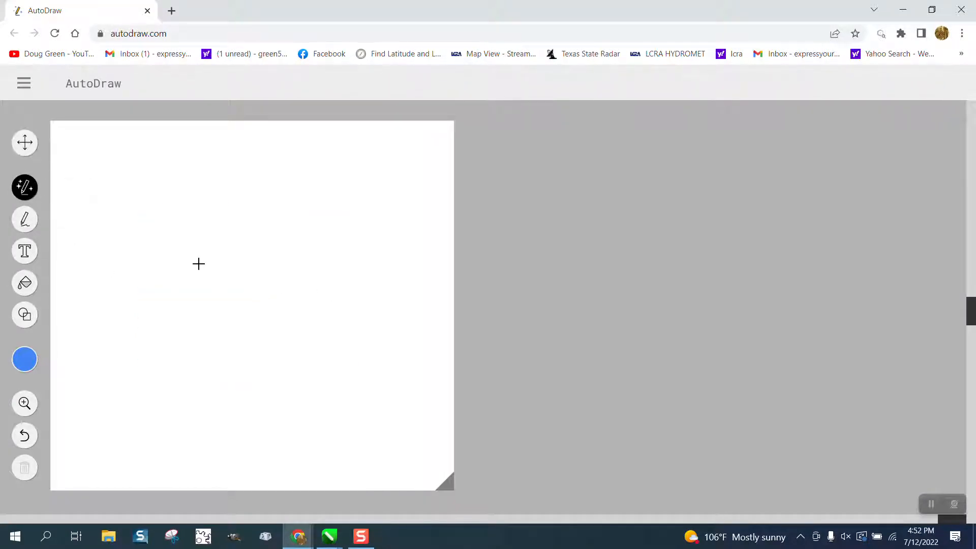
{"action": "mouse_move", "coordinate": [198, 263]}
{"action": "left_mouse_down"}
{"action": "mouse_move", "coordinate": [153, 340]}
{"action": "mouse_move", "coordinate": [206, 346]}
{"action": "mouse_move", "coordinate": [230, 291]}
{"action": "mouse_move", "coordinate": [198, 261]}
{"action": "left_mouse_up"}
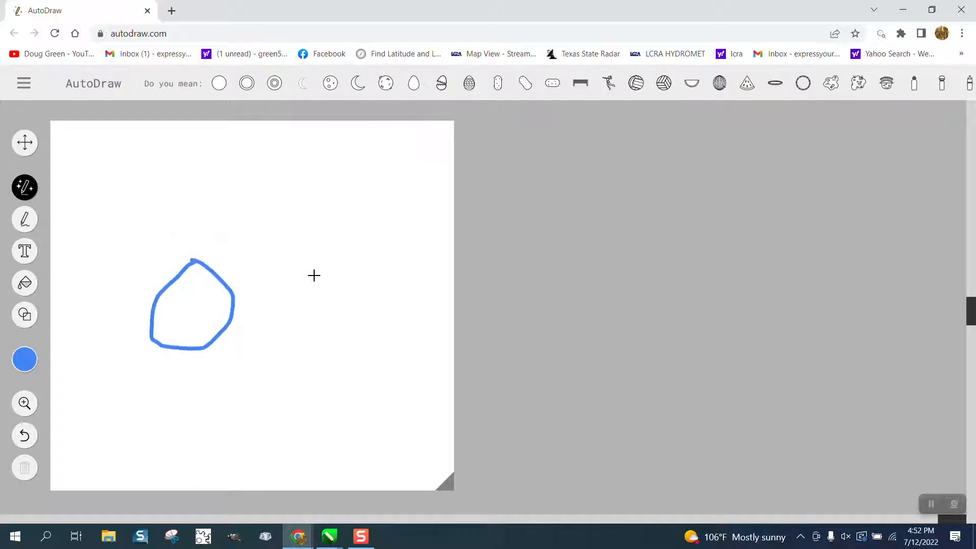
{"action": "mouse_move", "coordinate": [319, 266]}
{"action": "left_mouse_down"}
{"action": "mouse_move", "coordinate": [284, 297]}
{"action": "mouse_move", "coordinate": [301, 349]}
{"action": "mouse_move", "coordinate": [347, 332]}
{"action": "mouse_move", "coordinate": [340, 293]}
{"action": "mouse_move", "coordinate": [316, 271]}
{"action": "mouse_move", "coordinate": [312, 283]}
{"action": "mouse_move", "coordinate": [307, 238]}
{"action": "mouse_move", "coordinate": [218, 237]}
{"action": "mouse_move", "coordinate": [201, 272]}
{"action": "left_mouse_up"}
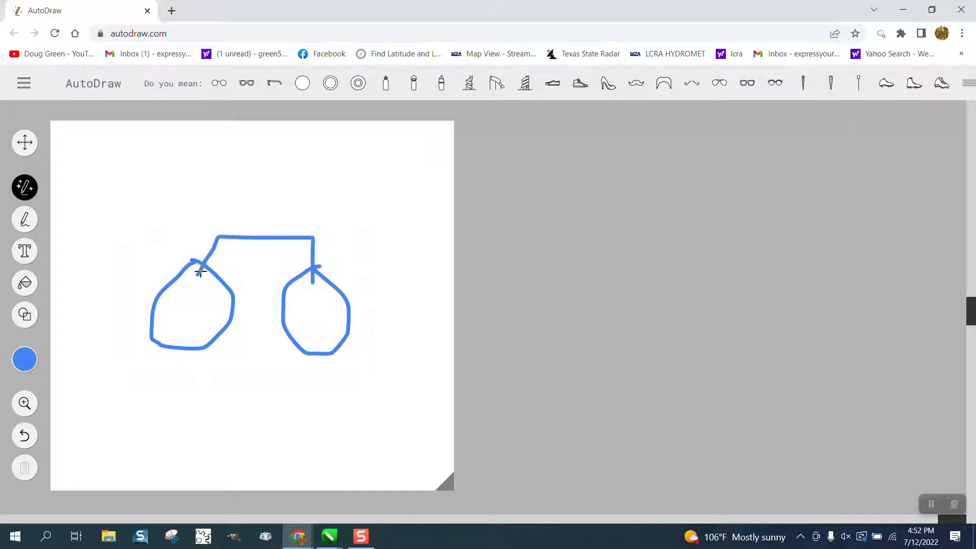
{"action": "left_click", "coordinate": [503, 84]}
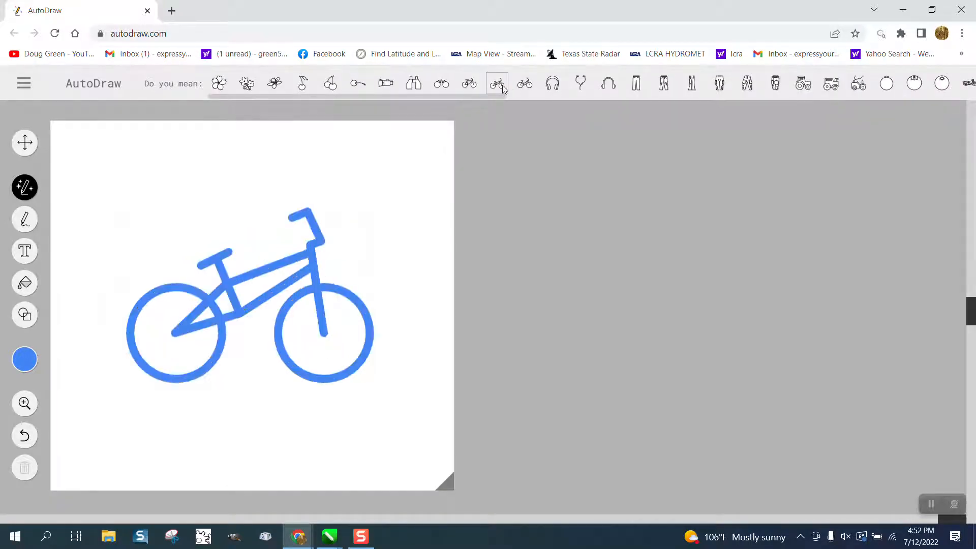
{"action": "left_click", "coordinate": [526, 85]}
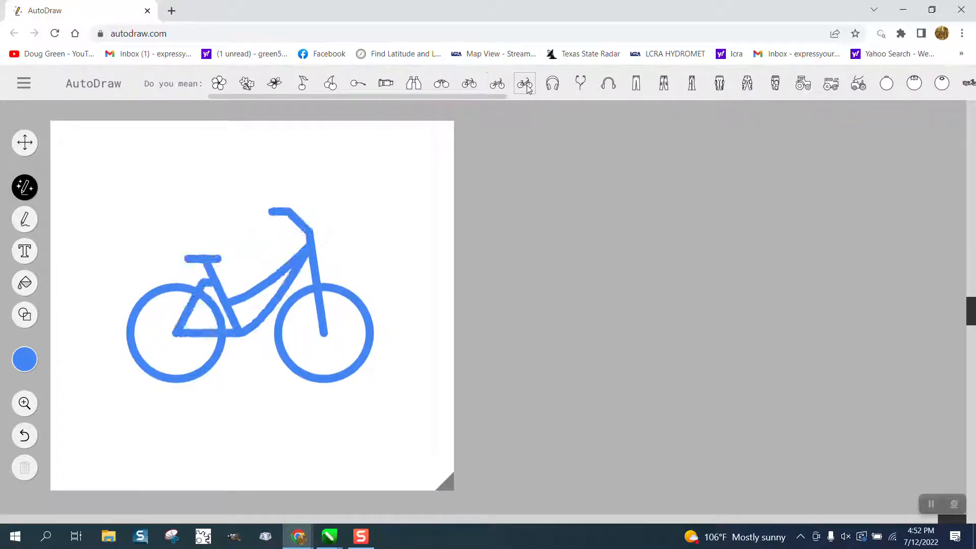
{"action": "left_click", "coordinate": [470, 85]}
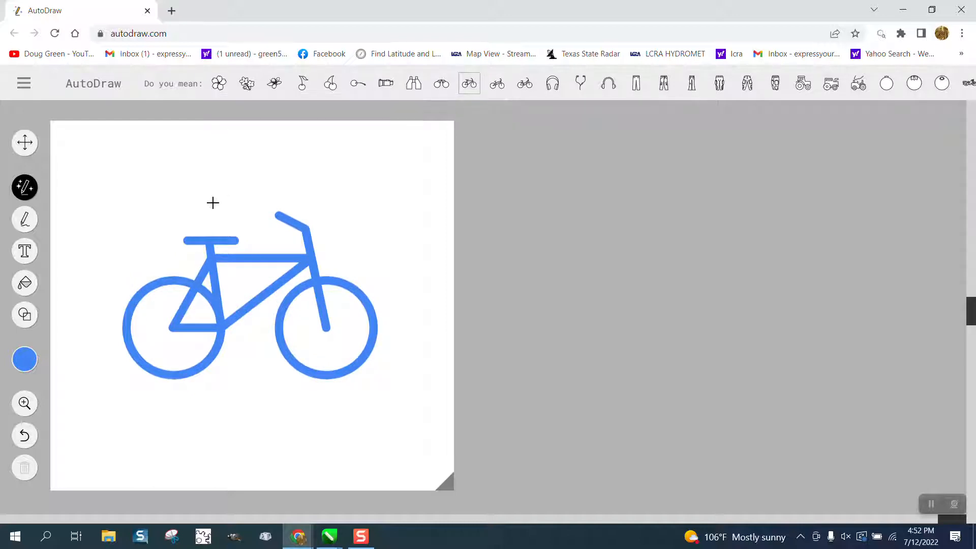
Save the canvas image with the bicycle unselected as a PNG named bike2 in Pictures, and close the image preview
{"action": "left_click", "coordinate": [26, 143]}
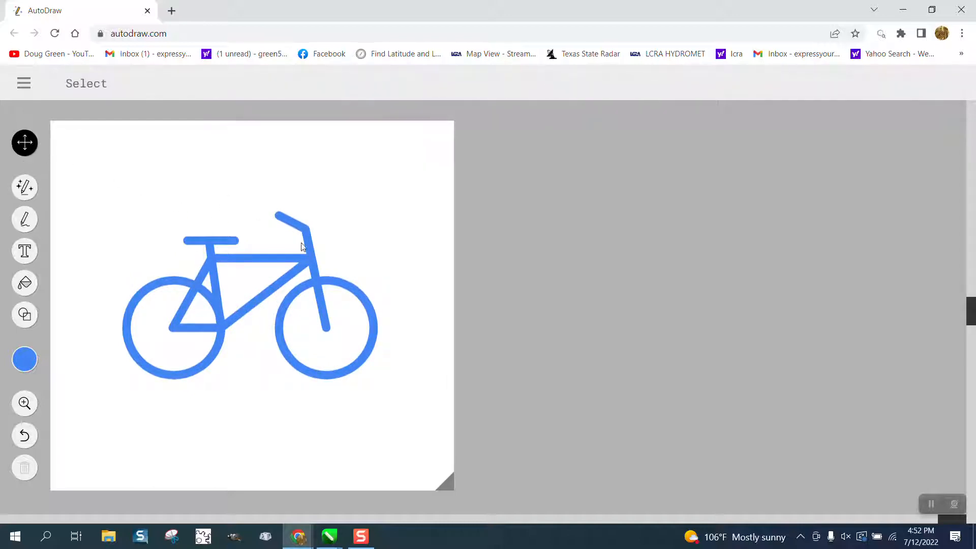
{"action": "left_click", "coordinate": [310, 241]}
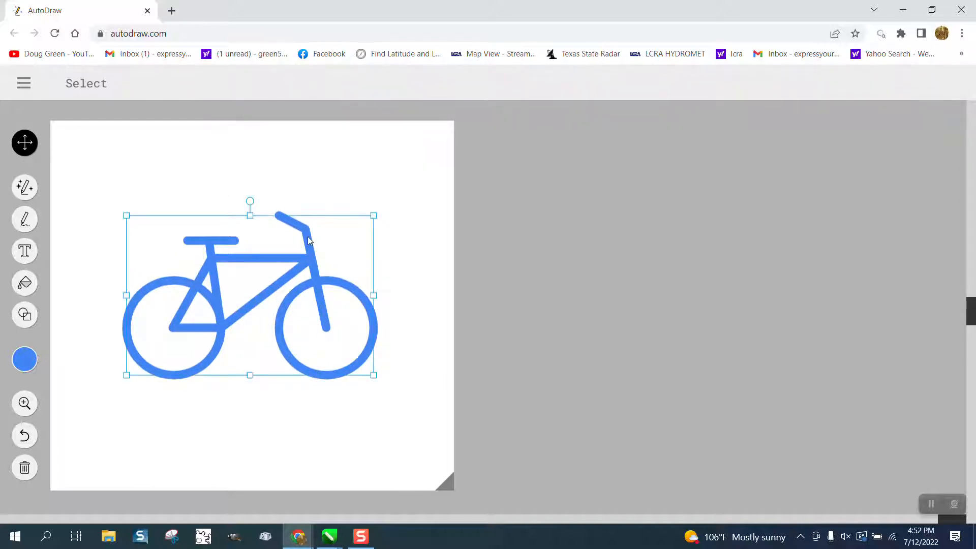
{"action": "right_click", "coordinate": [400, 166]}
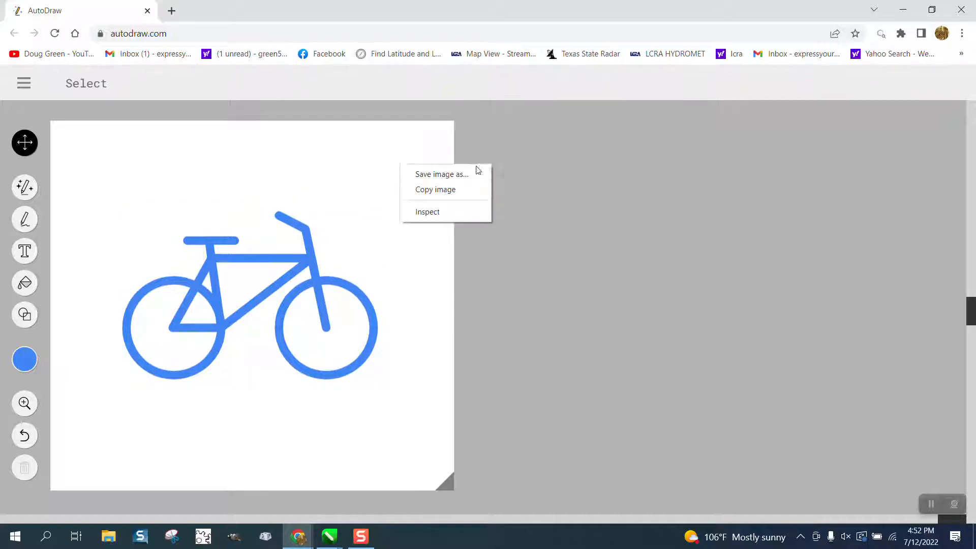
{"action": "left_click", "coordinate": [450, 176]}
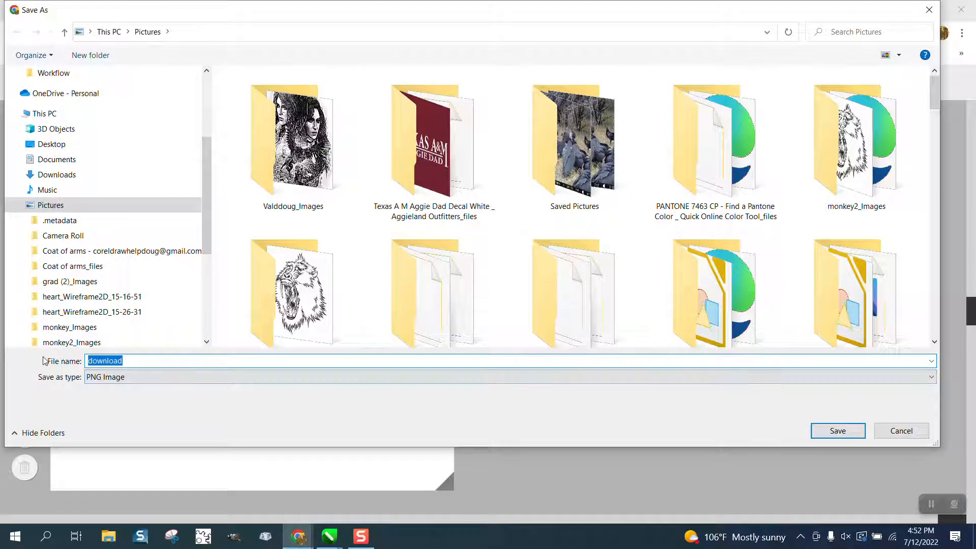
{"action": "type", "text": "bike"}
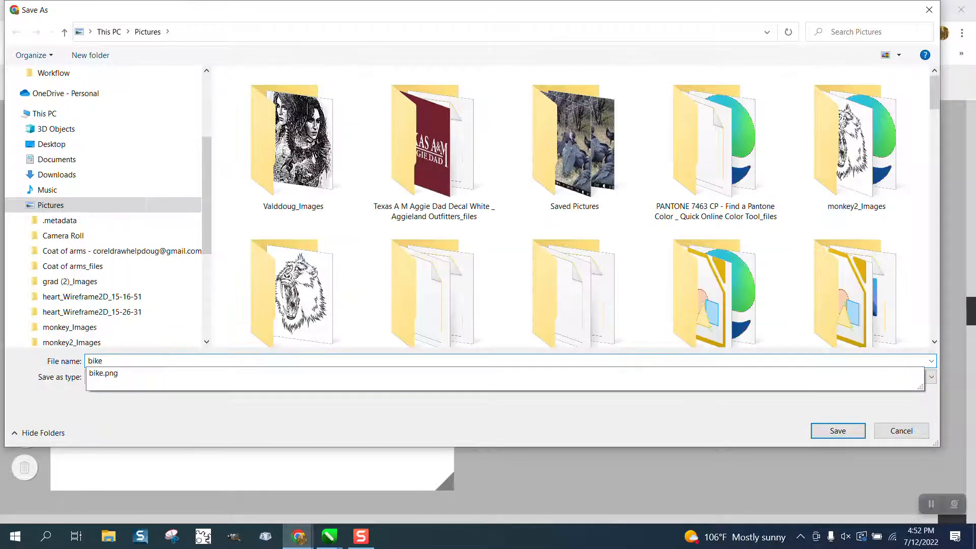
{"action": "type", "text": "2"}
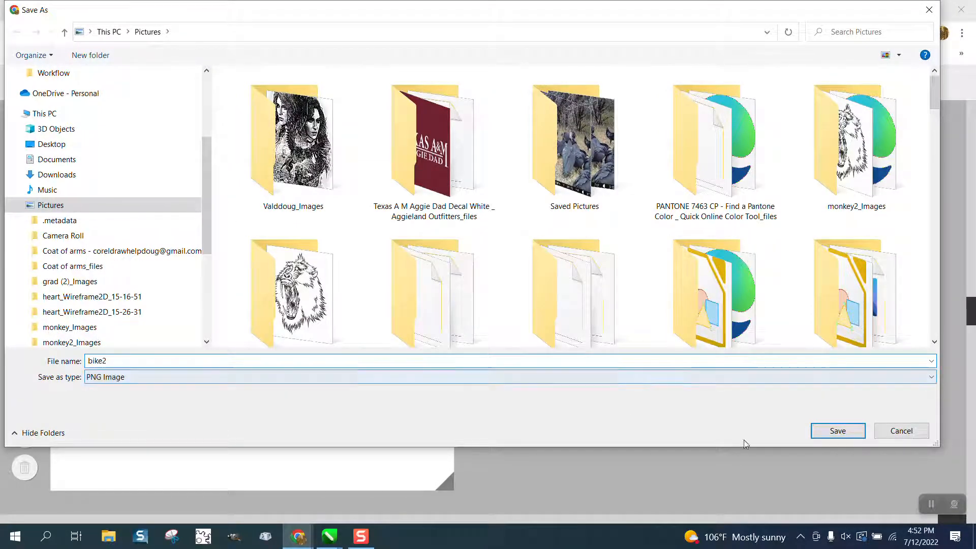
{"action": "left_click", "coordinate": [839, 431]}
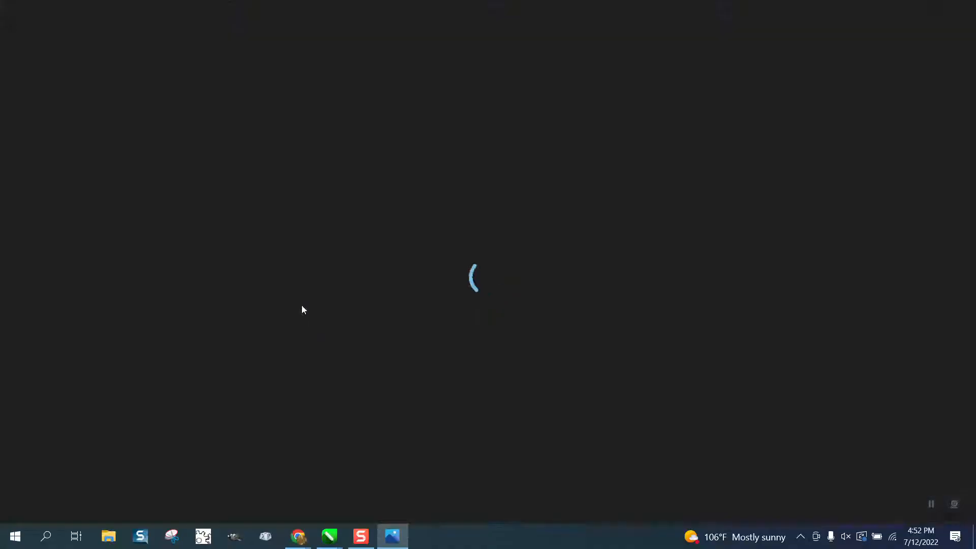
{"action": "left_click", "coordinate": [961, 10]}
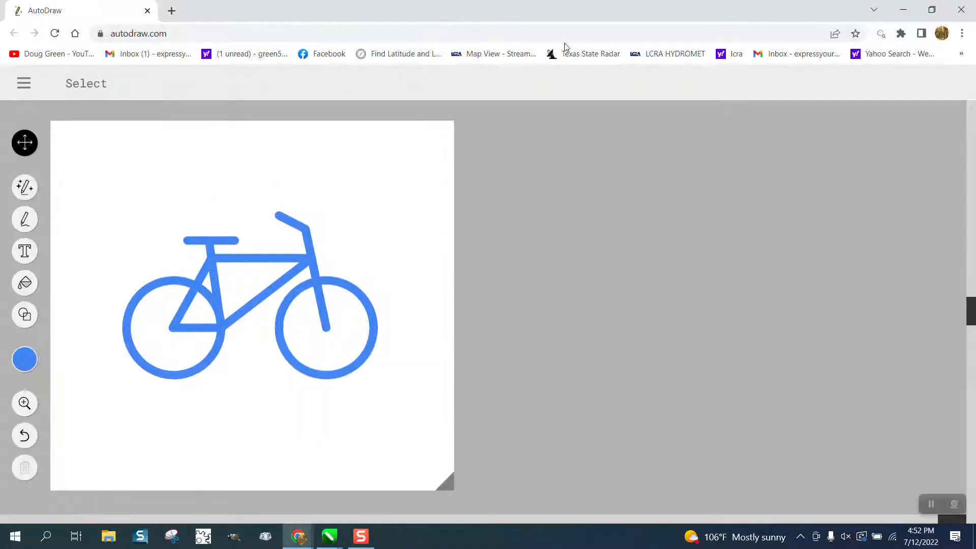
Select the bicycle, save the canvas image as a PNG named bike3 in Pictures, and close the image preview
{"action": "left_click", "coordinate": [303, 228]}
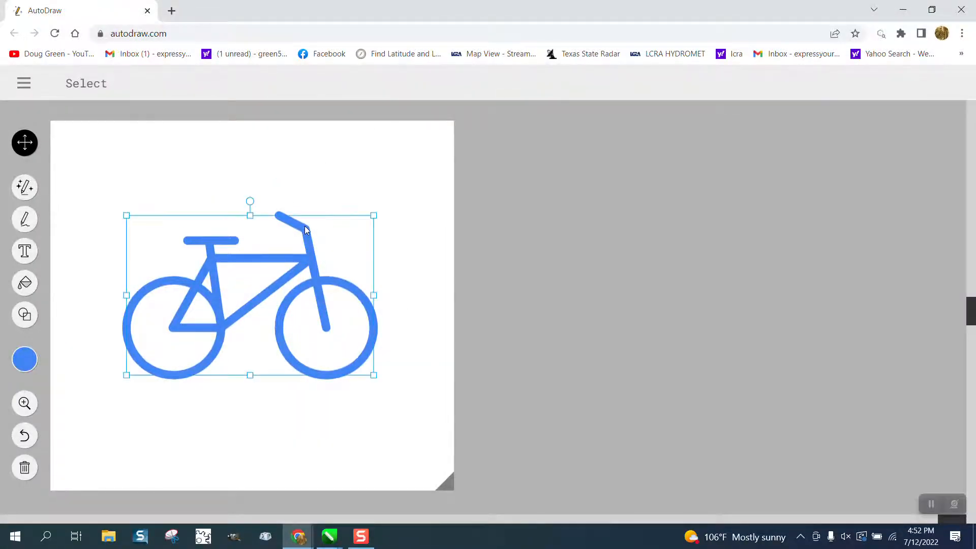
{"action": "right_click", "coordinate": [307, 228]}
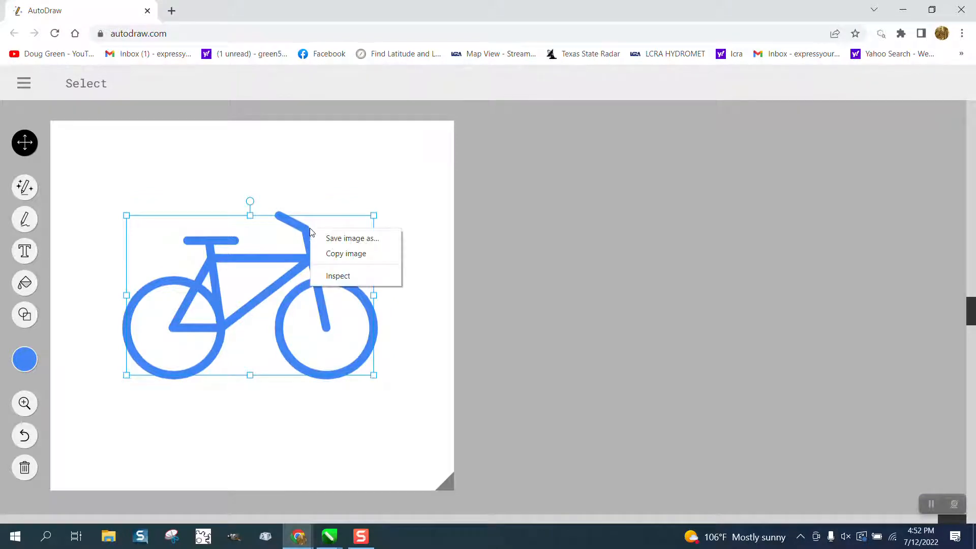
{"action": "left_click", "coordinate": [364, 239]}
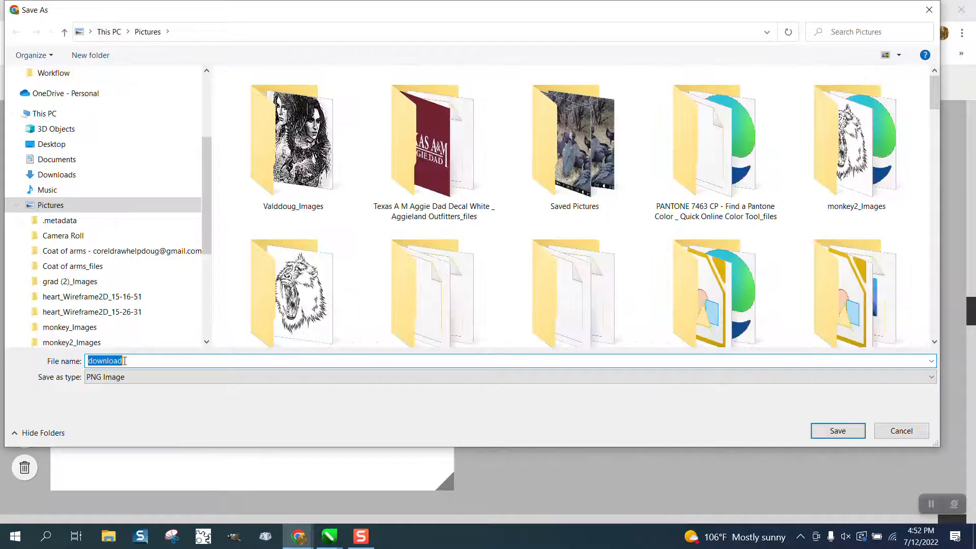
{"action": "type", "text": "b"}
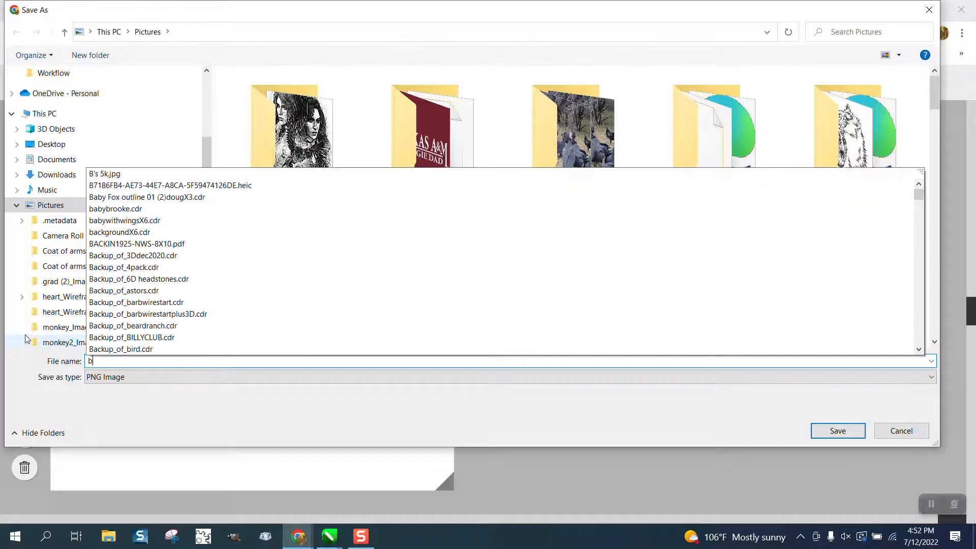
{"action": "type", "text": "ike3"}
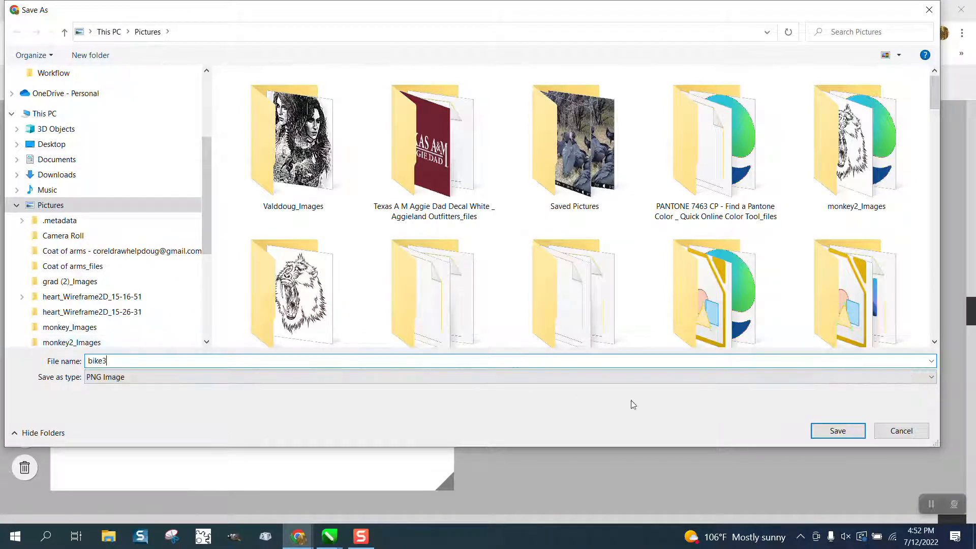
{"action": "left_click", "coordinate": [836, 430]}
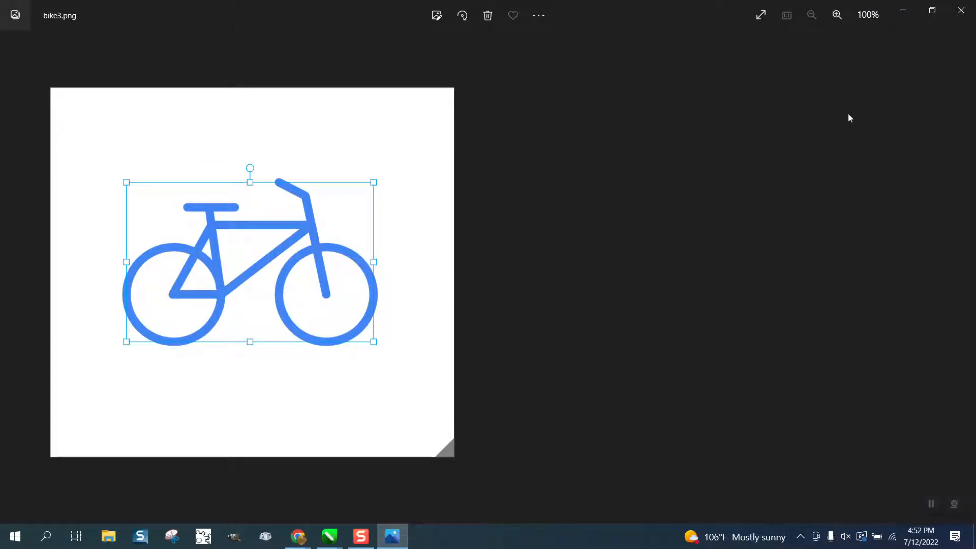
{"action": "left_click", "coordinate": [961, 10]}
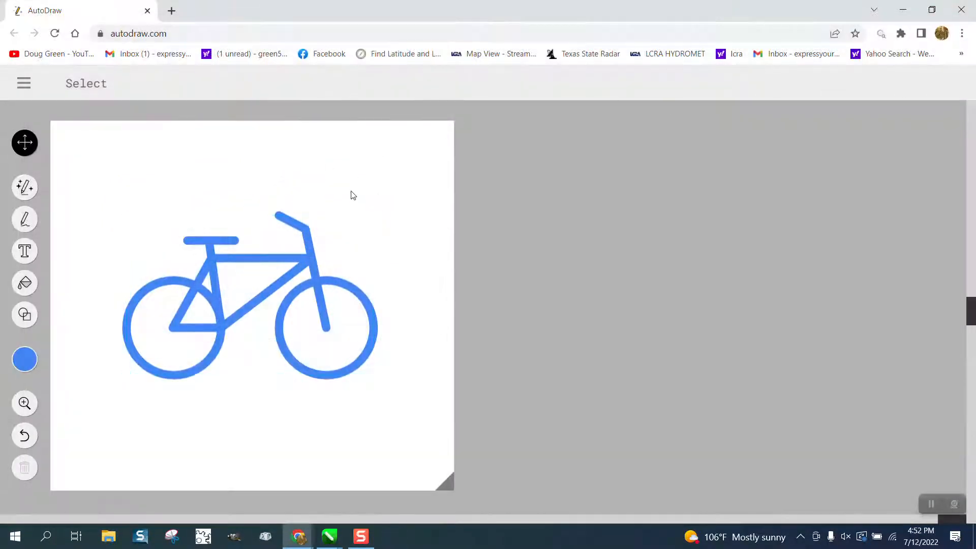
Switch to CorelDRAW, import bike2.png from Pictures, place it below the Autodraw.com text, and deselect it
{"action": "right_click", "coordinate": [409, 187]}
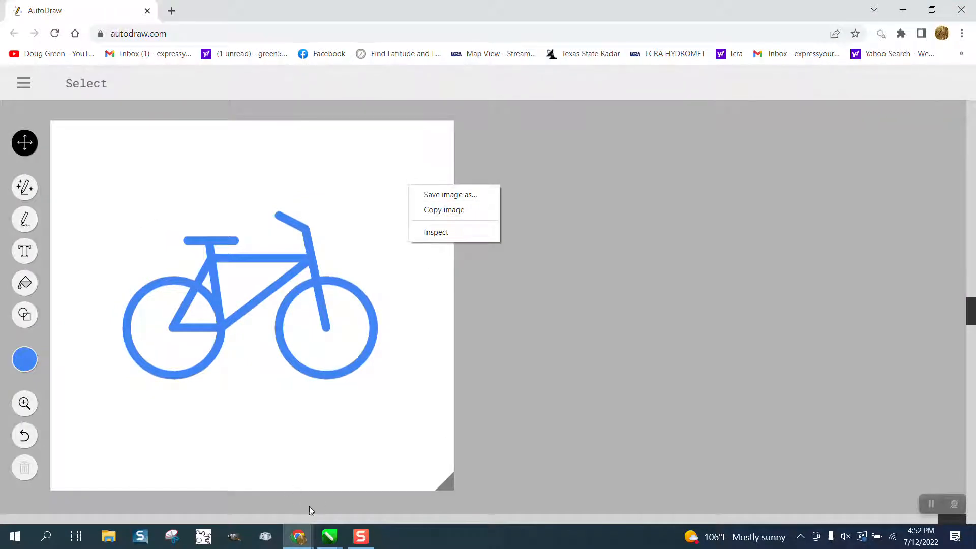
{"action": "left_click", "coordinate": [330, 536]}
{"action": "left_click", "coordinate": [870, 503]}
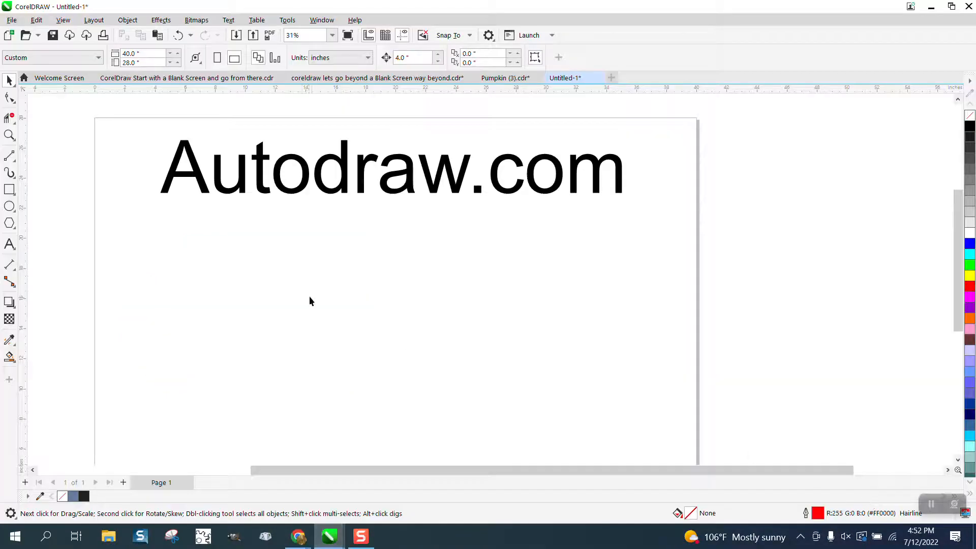
{"action": "right_click", "coordinate": [286, 278]}
{"action": "left_click", "coordinate": [320, 344]}
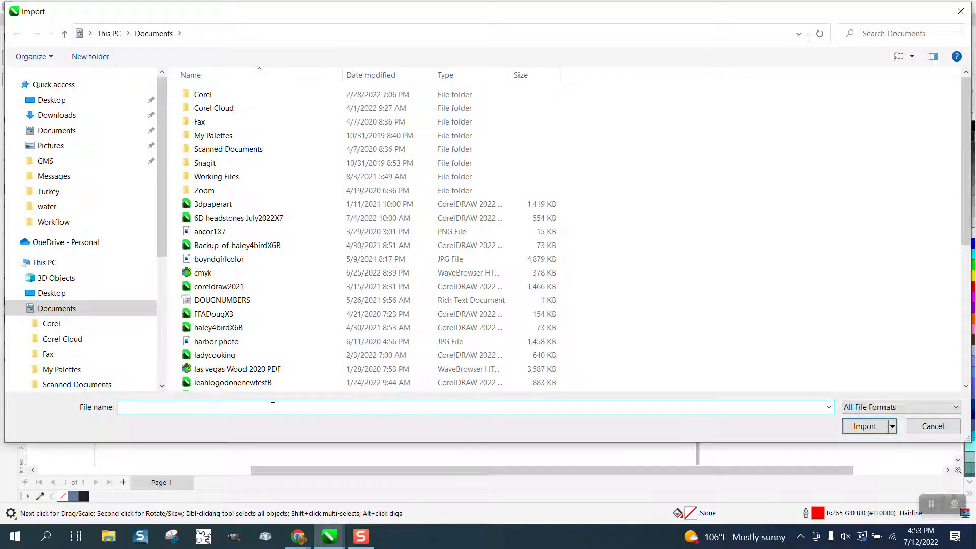
{"action": "type", "text": "bi"}
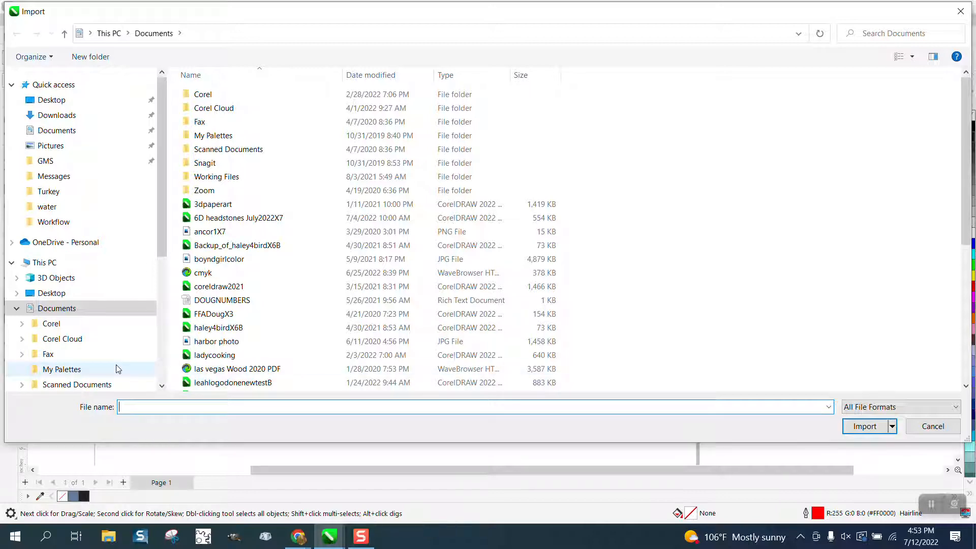
{"action": "left_click", "coordinate": [51, 146]}
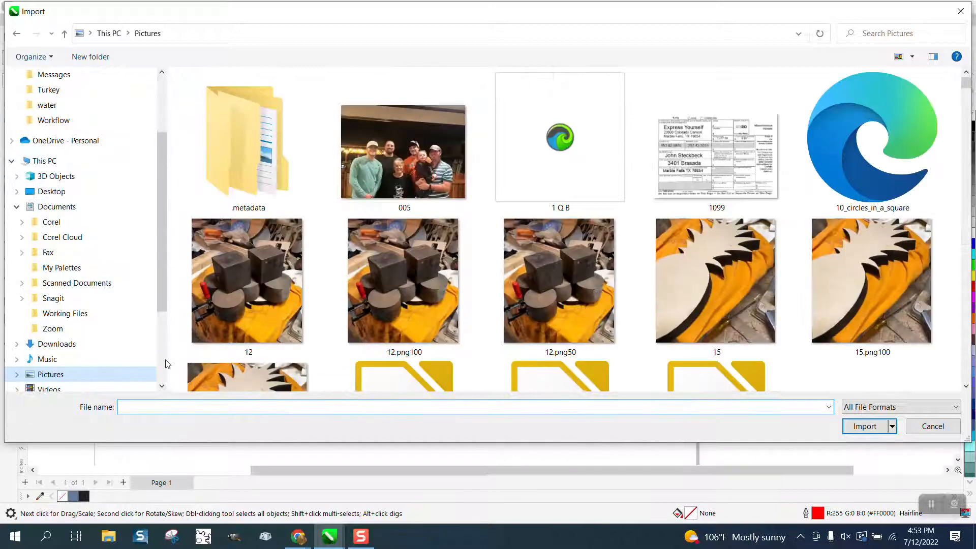
{"action": "type", "text": "bike"}
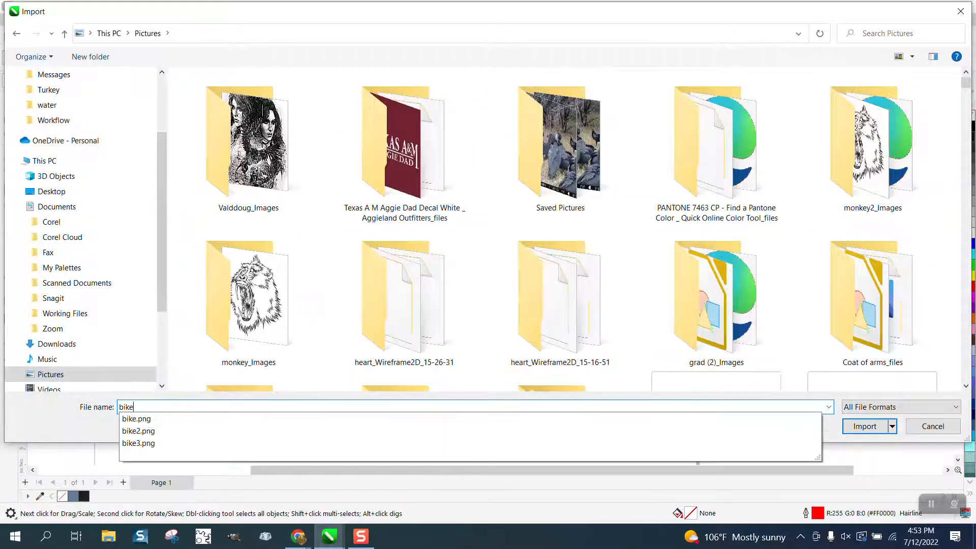
{"action": "left_click", "coordinate": [132, 431]}
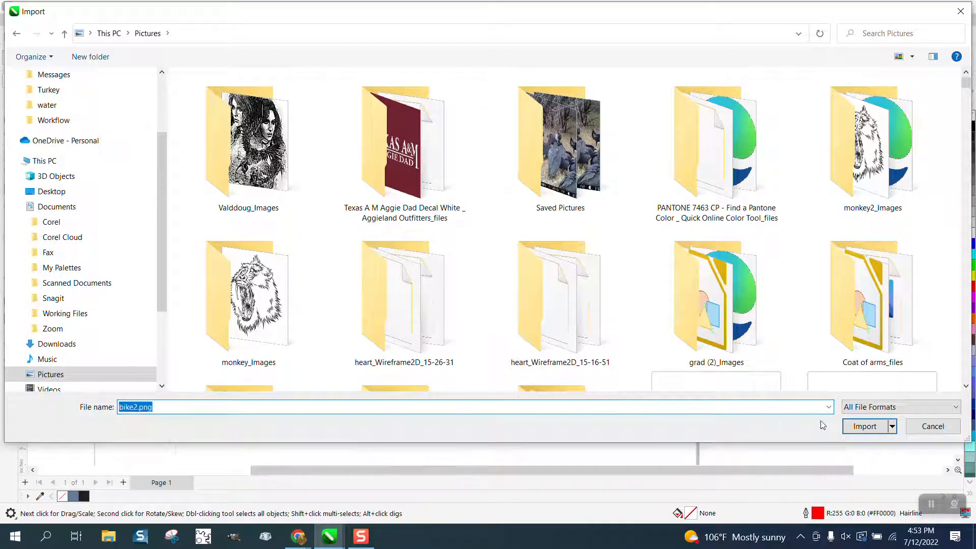
{"action": "left_click", "coordinate": [865, 426]}
{"action": "left_click", "coordinate": [189, 229]}
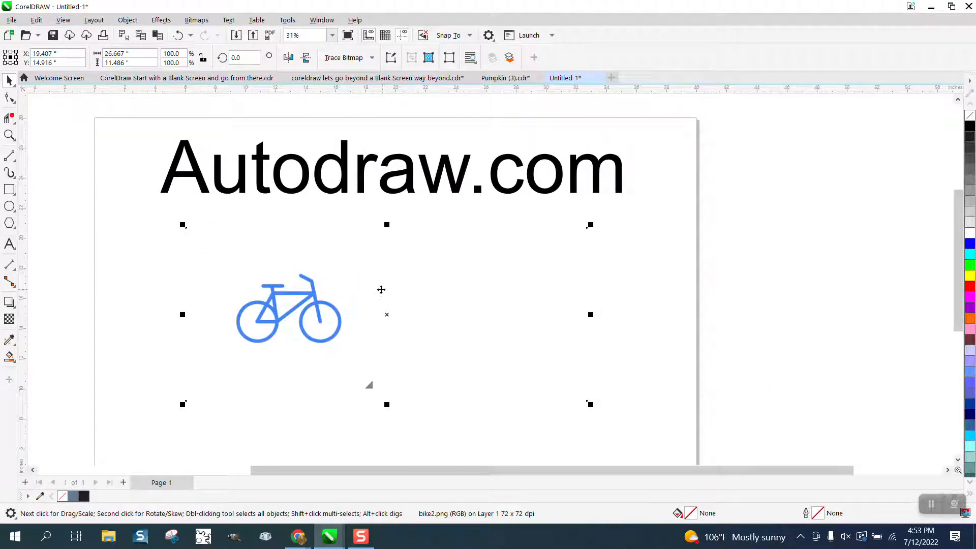
{"action": "left_click", "coordinate": [95, 242]}
Try to import the bicycle image from Pictures using the file name bike3 without an extension
{"action": "scroll", "coordinate": [82, 244], "scroll_direction": "down", "scroll_amount": 3}
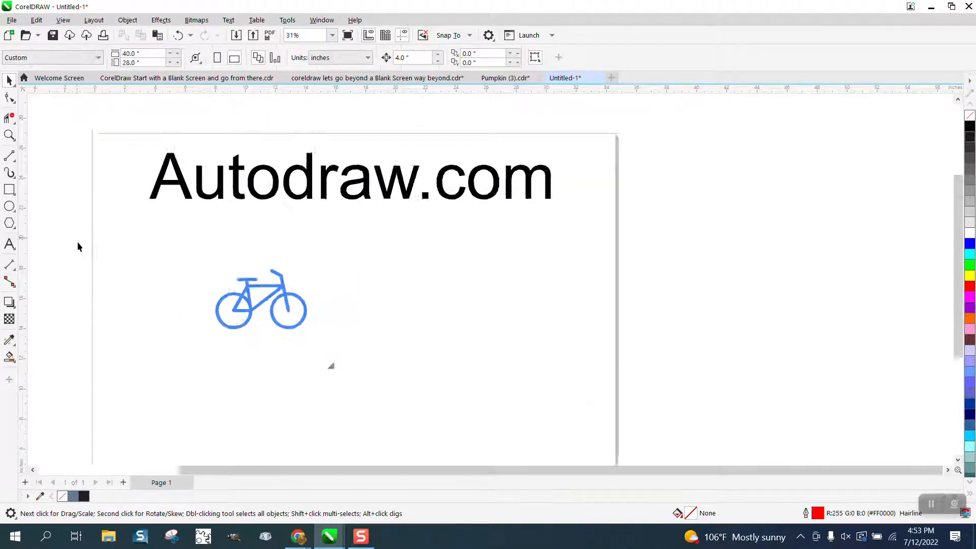
{"action": "right_click", "coordinate": [529, 269]}
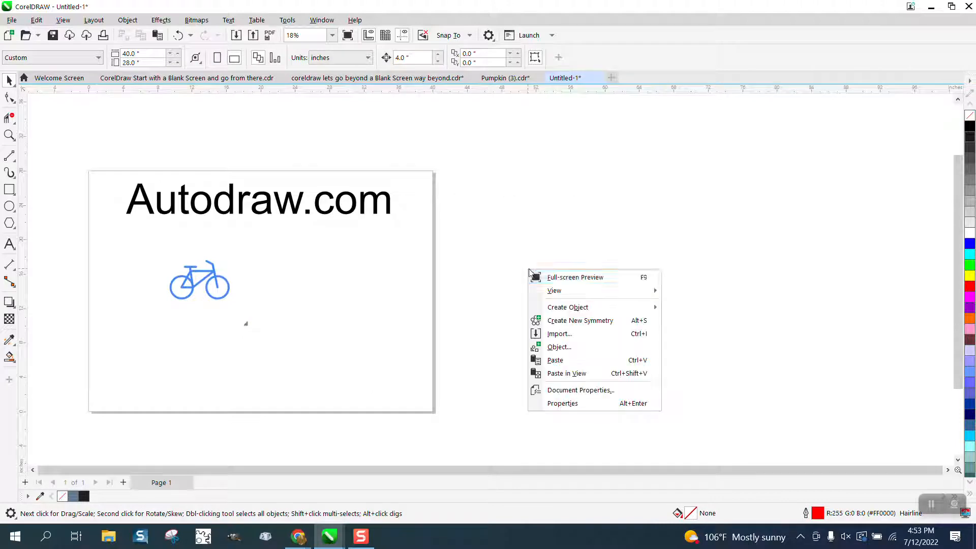
{"action": "left_click", "coordinate": [562, 335]}
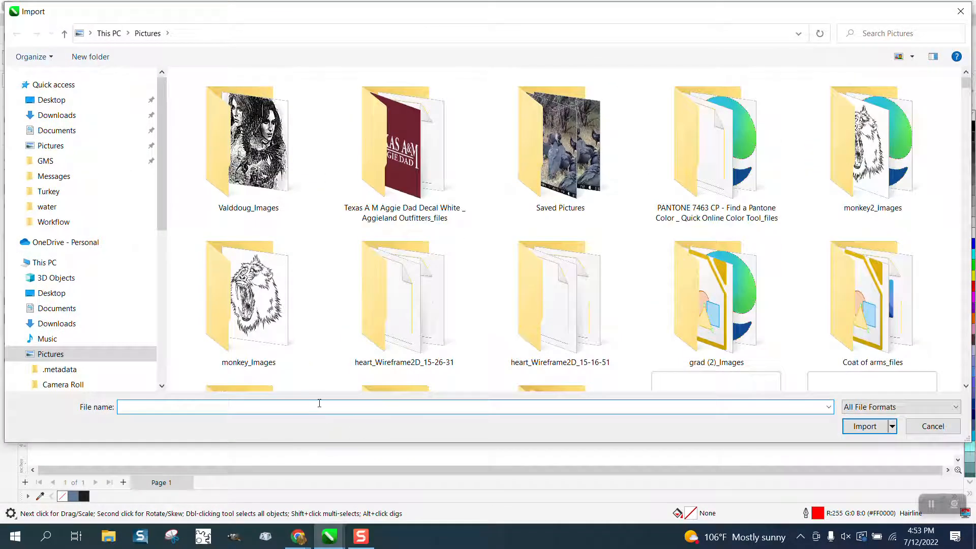
{"action": "type", "text": "bi"}
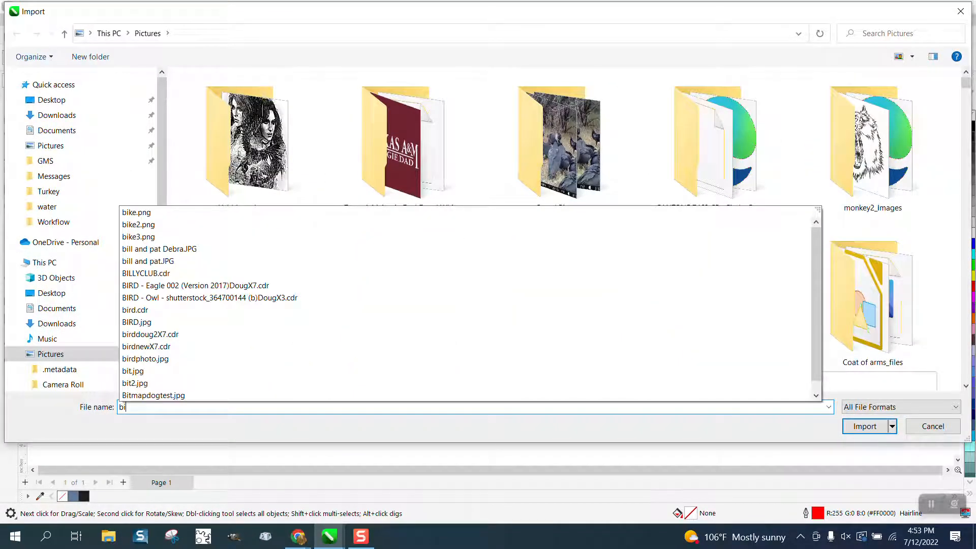
{"action": "type", "text": "ke3"}
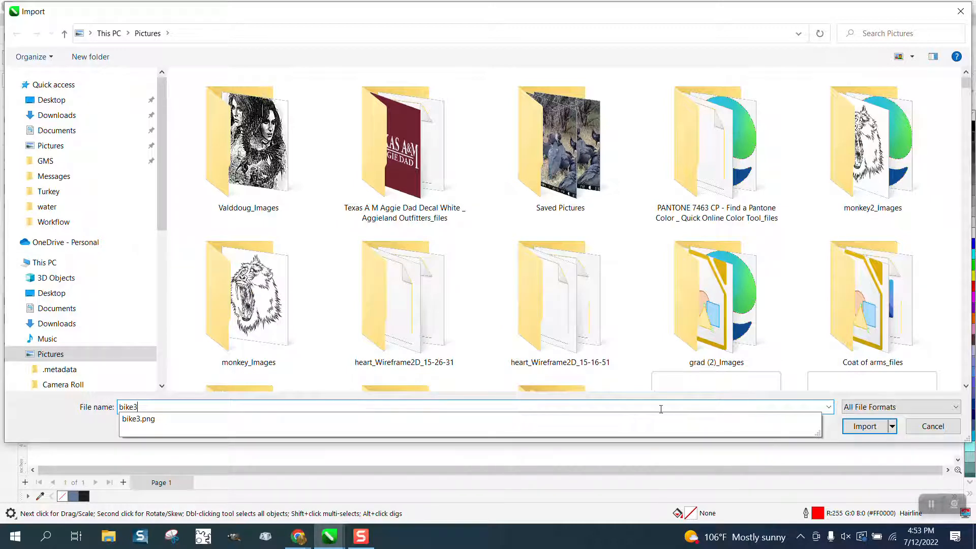
{"action": "left_click", "coordinate": [866, 427]}
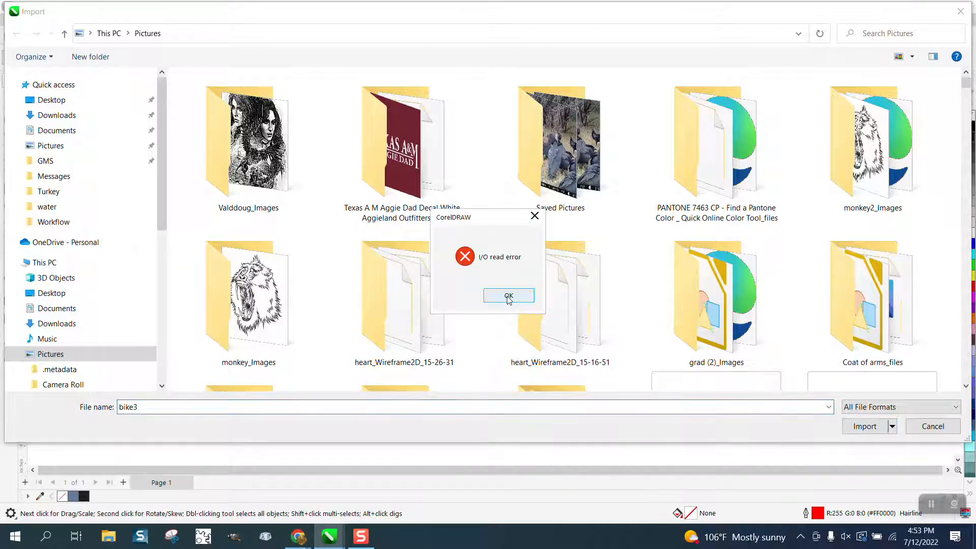
{"action": "left_click", "coordinate": [508, 296]}
Import bike3.png from Pictures and place it just to the right of the first bicycle
{"action": "left_click", "coordinate": [294, 411]}
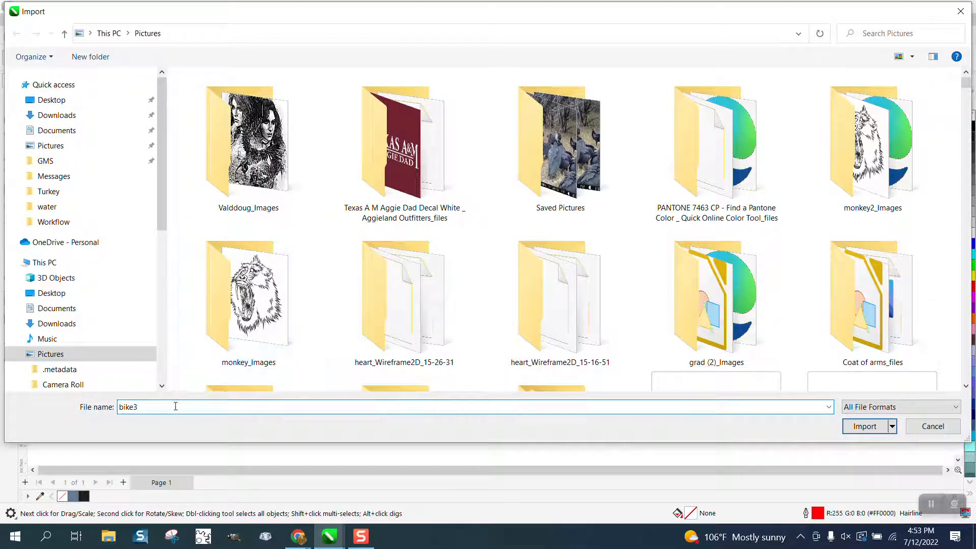
{"action": "key", "text": "BackSpace"}
{"action": "key", "text": "BackSpace"}
{"action": "key", "text": "BackSpace"}
{"action": "key", "text": "BackSpace"}
{"action": "type", "text": "bike"}
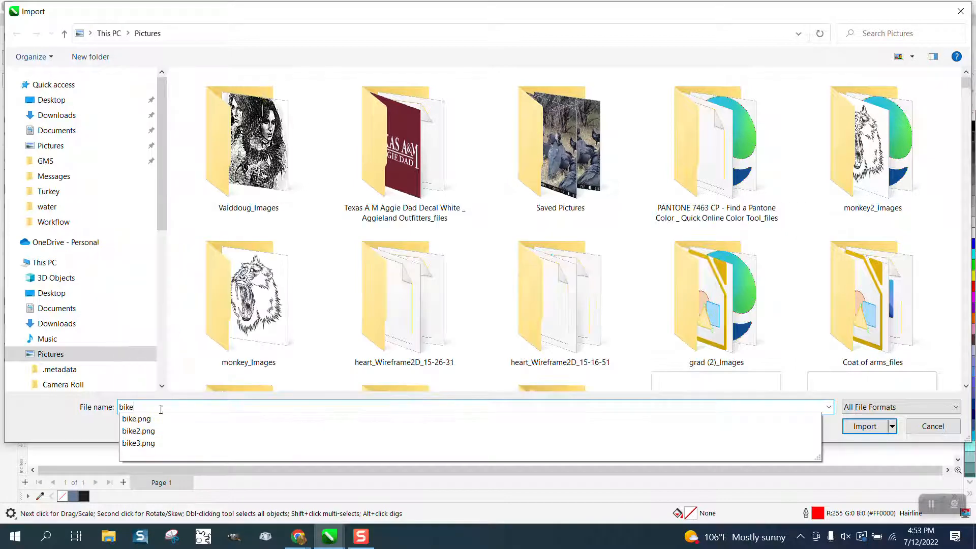
{"action": "left_click", "coordinate": [150, 444]}
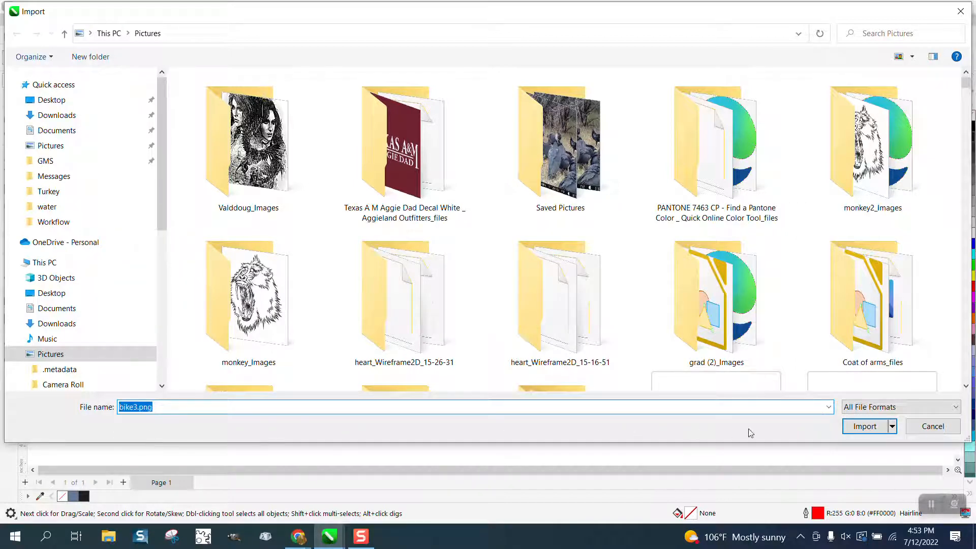
{"action": "left_click", "coordinate": [865, 425]}
{"action": "left_click", "coordinate": [324, 260]}
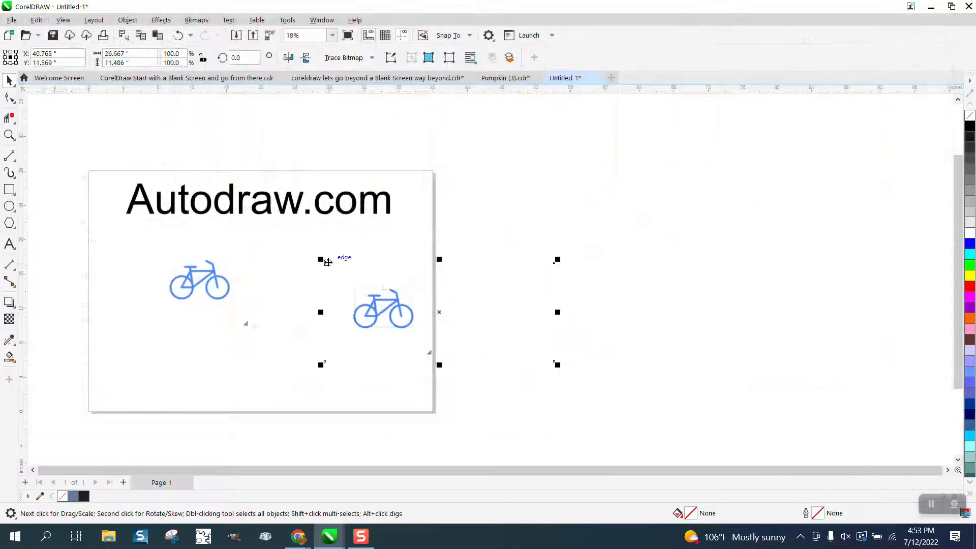
{"action": "left_click_drag", "start_coordinate": [439, 312], "coordinate": [352, 289]}
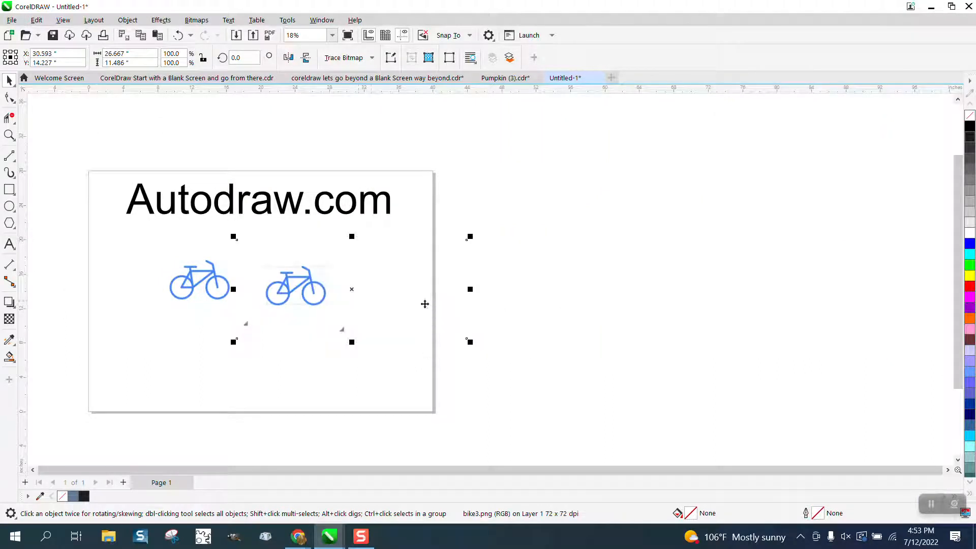
Move the bike3 image toward the page's right edge, well apart from the first bicycle
{"action": "left_click", "coordinate": [9, 134]}
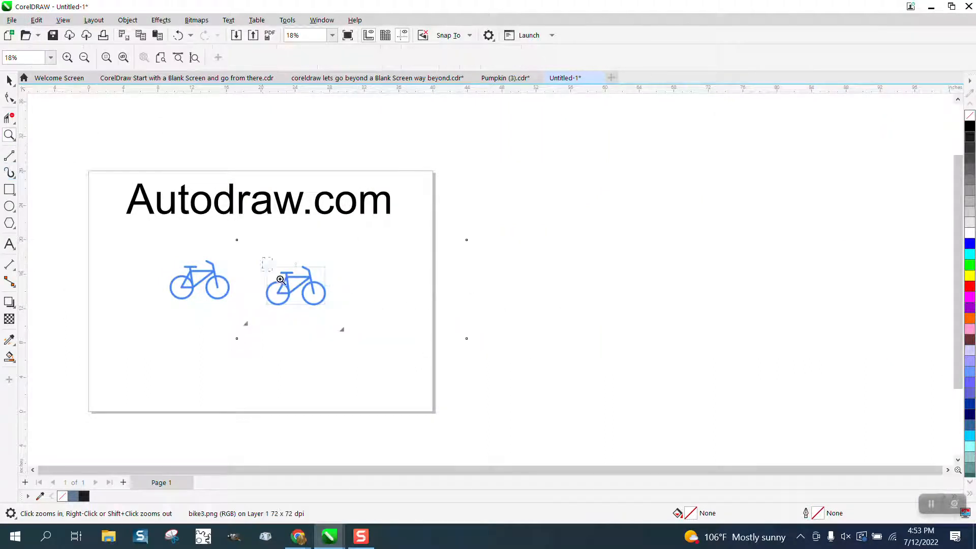
{"action": "left_click_drag", "start_coordinate": [279, 277], "coordinate": [394, 319]}
{"action": "scroll", "coordinate": [461, 226], "scroll_direction": "down", "scroll_amount": 5}
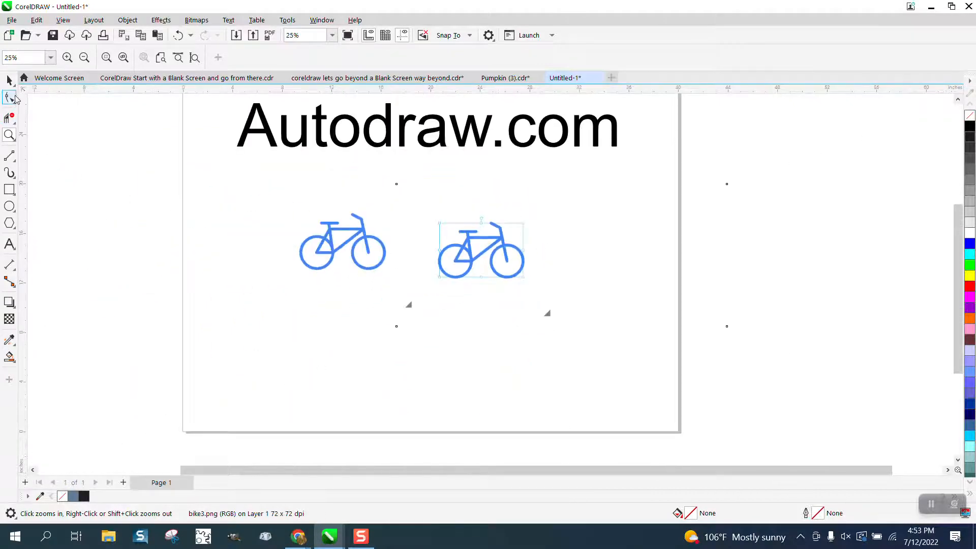
{"action": "left_click", "coordinate": [9, 80]}
{"action": "left_click_drag", "start_coordinate": [495, 239], "coordinate": [623, 234]}
Crop the bike3 image around its bicycle to about 11.6 by 6.9 inches
{"action": "left_click", "coordinate": [15, 125]}
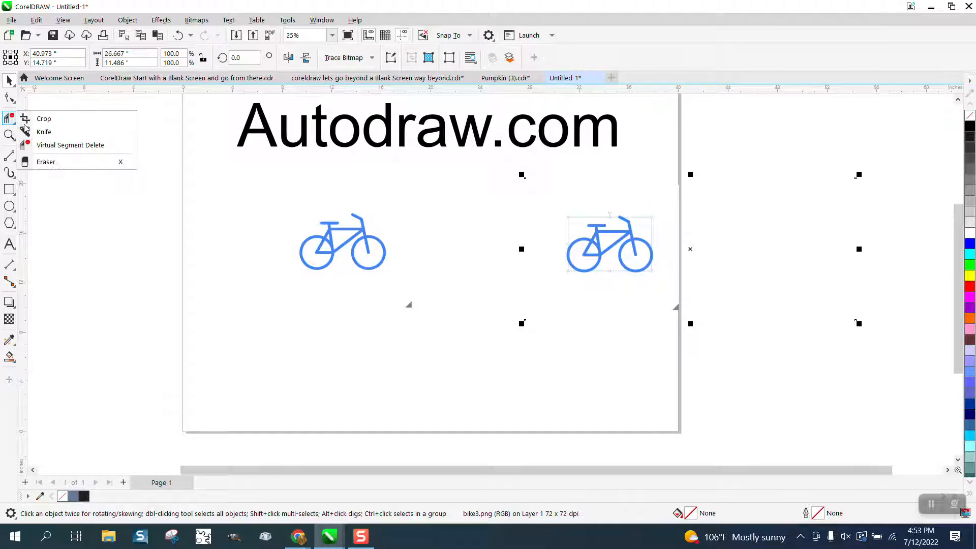
{"action": "left_click", "coordinate": [35, 117]}
{"action": "left_click_drag", "start_coordinate": [558, 205], "coordinate": [702, 290]}
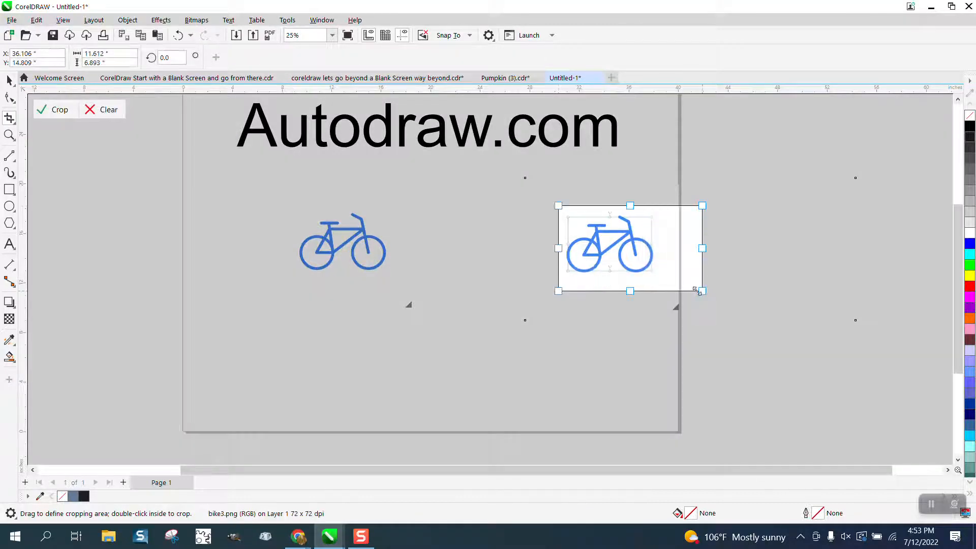
{"action": "left_click", "coordinate": [56, 110]}
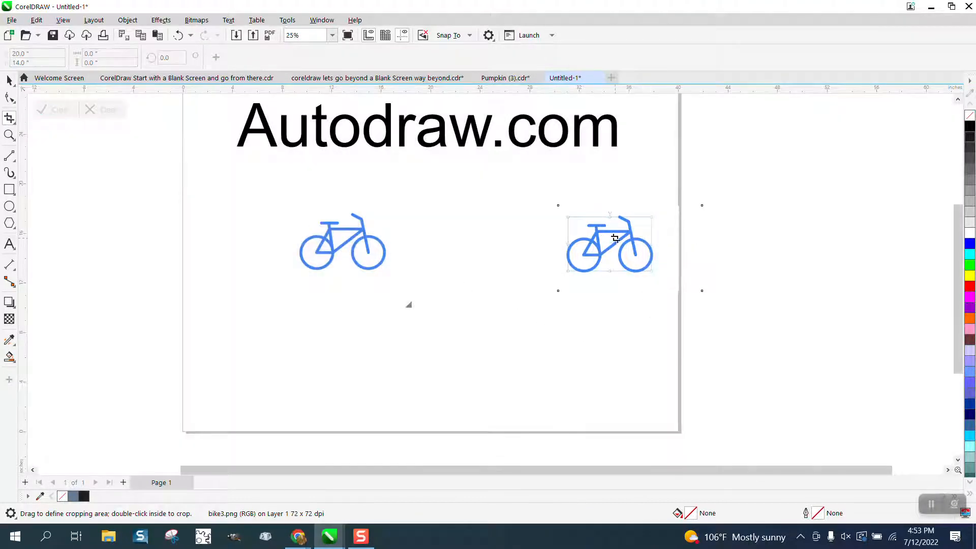
Crop the bike2 image closely around its bicycle to about 9.3 by 5.7 inches
{"action": "double_click", "coordinate": [9, 80]}
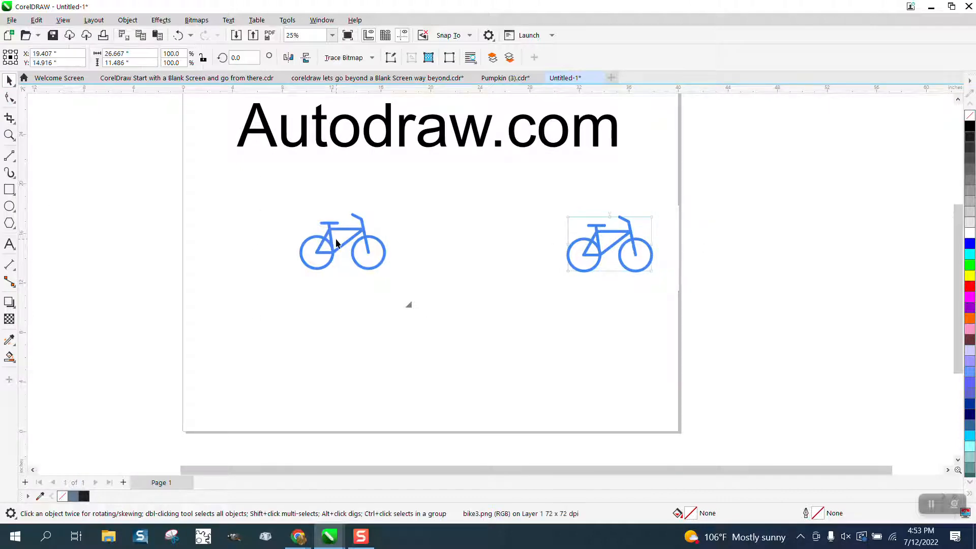
{"action": "left_click", "coordinate": [16, 125]}
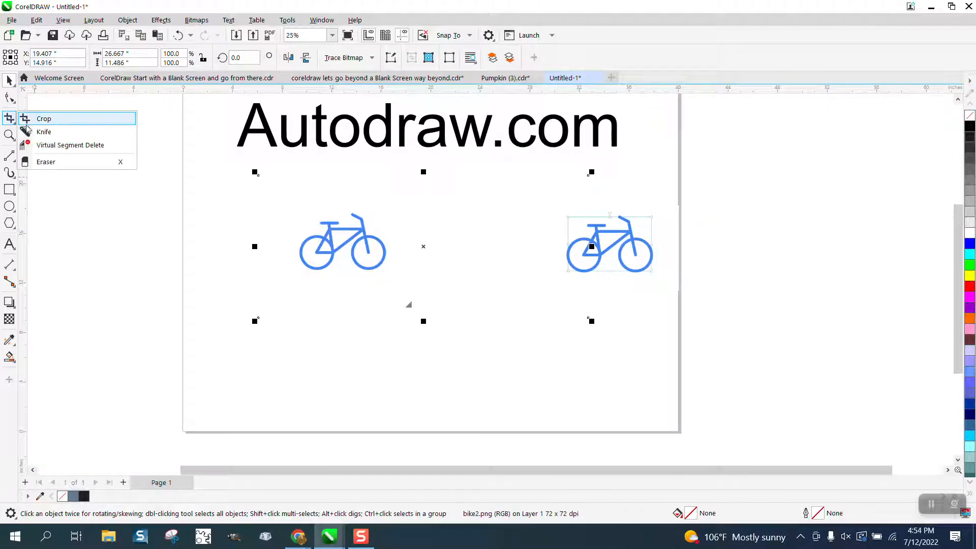
{"action": "left_click", "coordinate": [46, 116]}
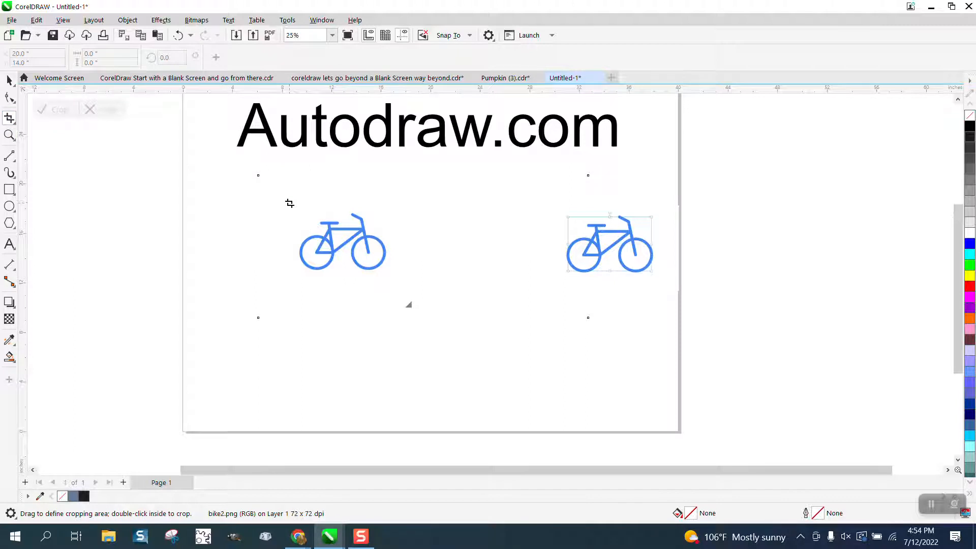
{"action": "left_click_drag", "start_coordinate": [290, 209], "coordinate": [405, 279]}
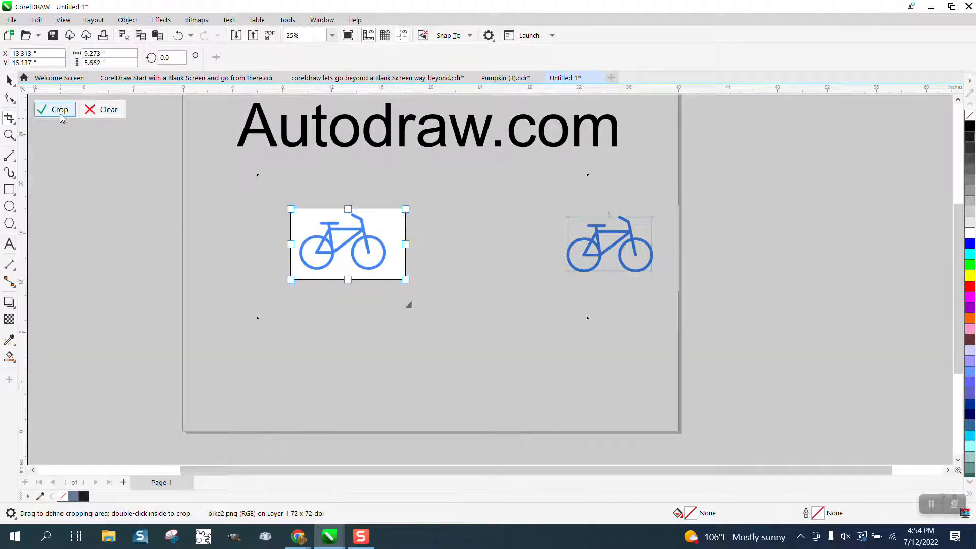
{"action": "left_click", "coordinate": [60, 109]}
Move the bike2 image toward the page's left side and bring the bike3 image in beside it
{"action": "left_click", "coordinate": [10, 80]}
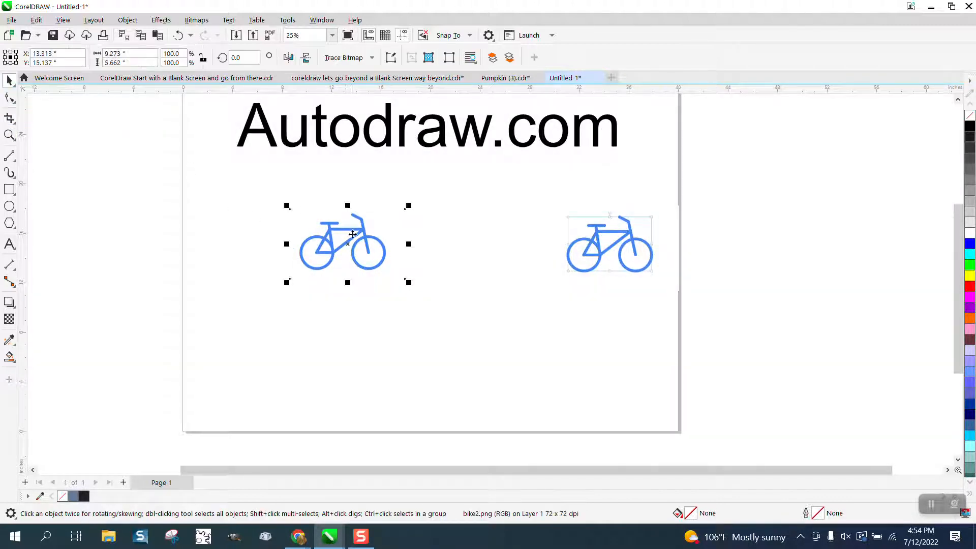
{"action": "left_click_drag", "start_coordinate": [350, 238], "coordinate": [275, 231]}
{"action": "left_click_drag", "start_coordinate": [640, 235], "coordinate": [447, 231]}
Outline-trace the bike3 image with the Clipart image type and place the traced copy to its right
{"action": "left_click", "coordinate": [373, 59]}
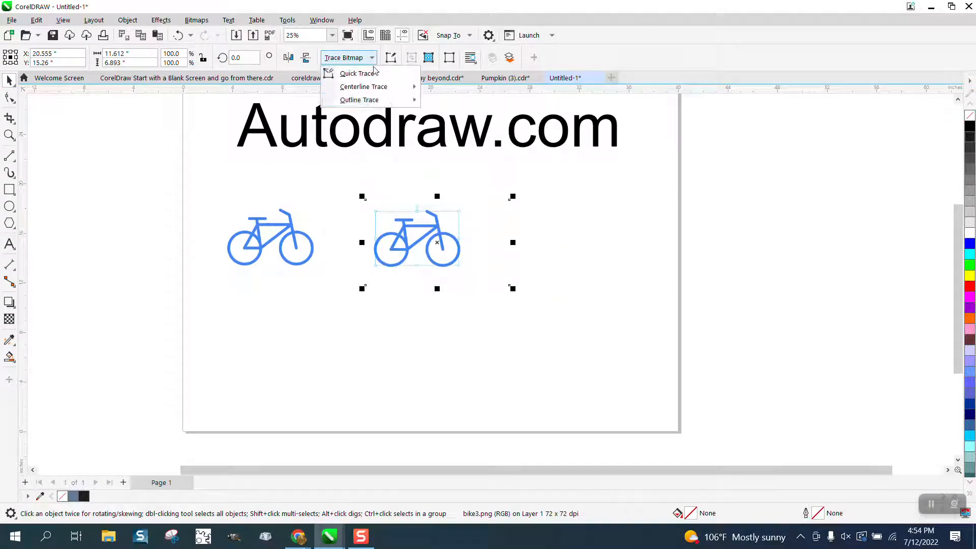
{"action": "mouse_move", "coordinate": [373, 104]}
{"action": "left_click", "coordinate": [462, 127]}
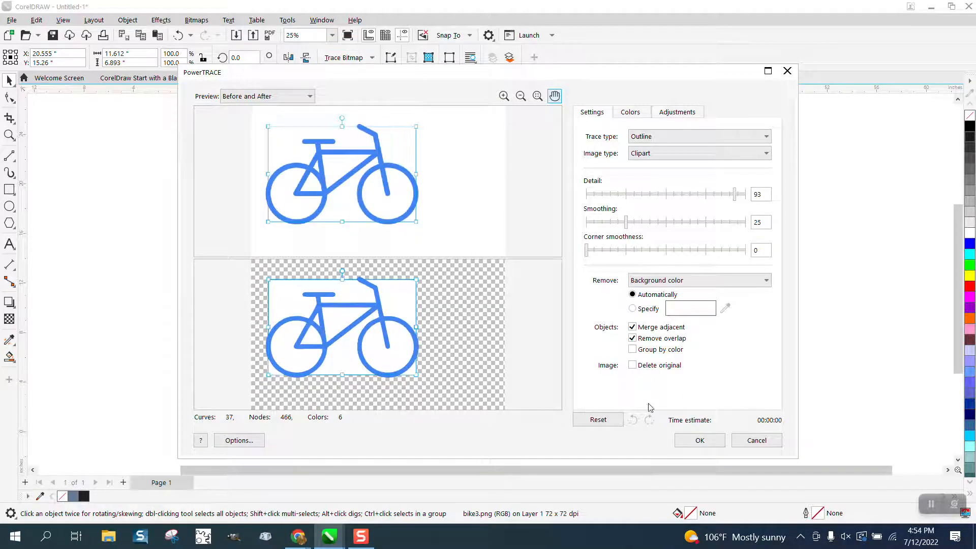
{"action": "left_click", "coordinate": [699, 440]}
{"action": "left_click_drag", "start_coordinate": [430, 235], "coordinate": [527, 241]}
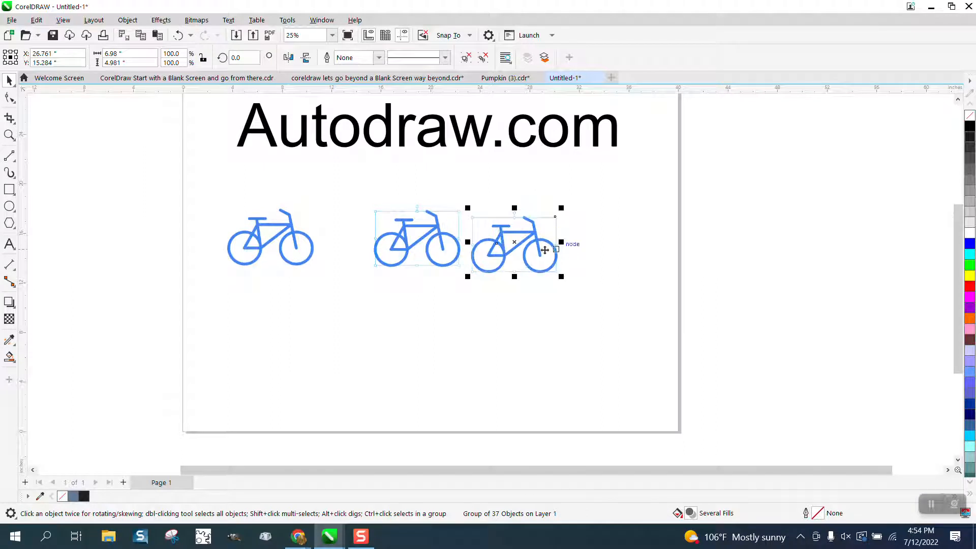
Delete the bike3 image and its traced copy, keeping only the bike2 image
{"action": "left_click_drag", "start_coordinate": [366, 185], "coordinate": [581, 316]}
{"action": "key", "text": "Delete"}
{"action": "left_click", "coordinate": [406, 233]}
{"action": "key", "text": "Delete"}
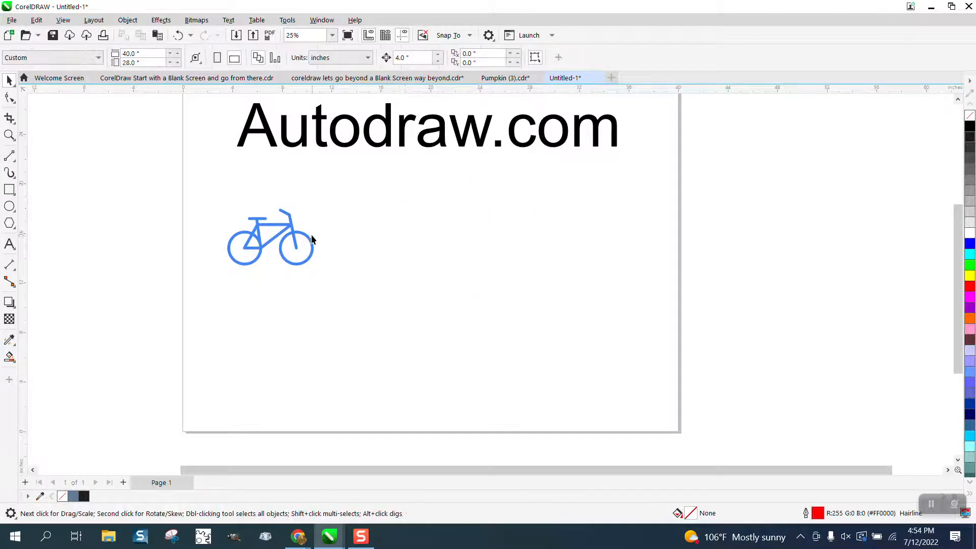
Outline-trace the bike2 image near the middle of the page and place the traced copy to its right
{"action": "left_click_drag", "start_coordinate": [316, 240], "coordinate": [478, 250]}
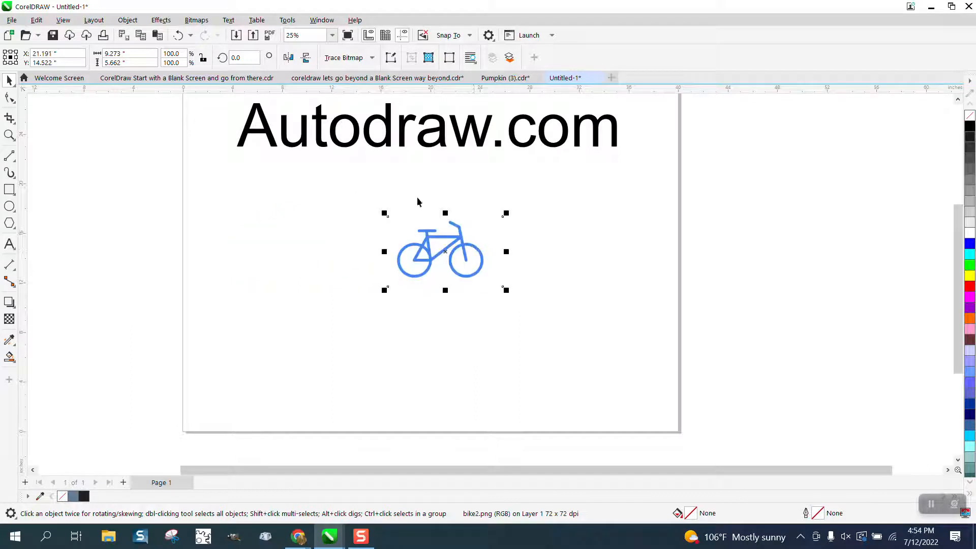
{"action": "left_click", "coordinate": [372, 58]}
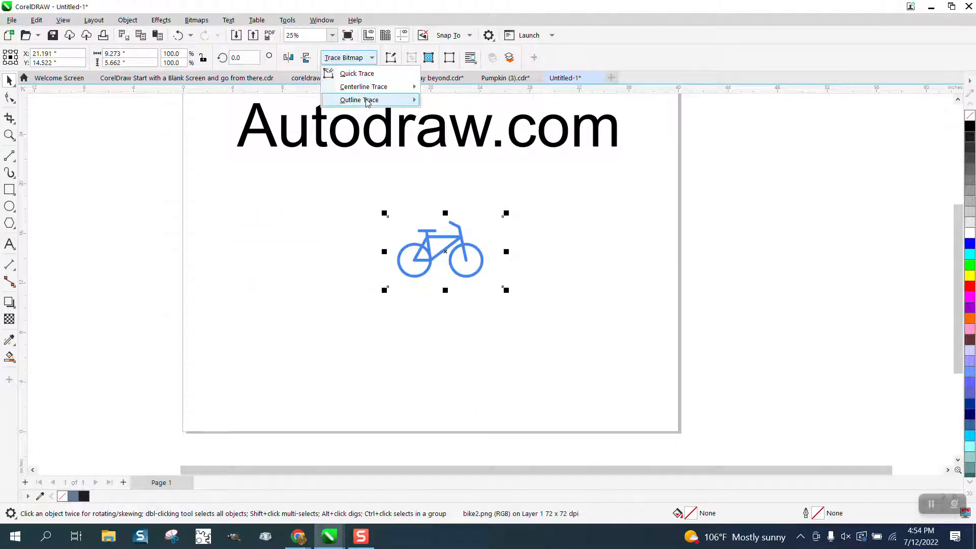
{"action": "mouse_move", "coordinate": [367, 100]}
{"action": "left_click", "coordinate": [496, 140]}
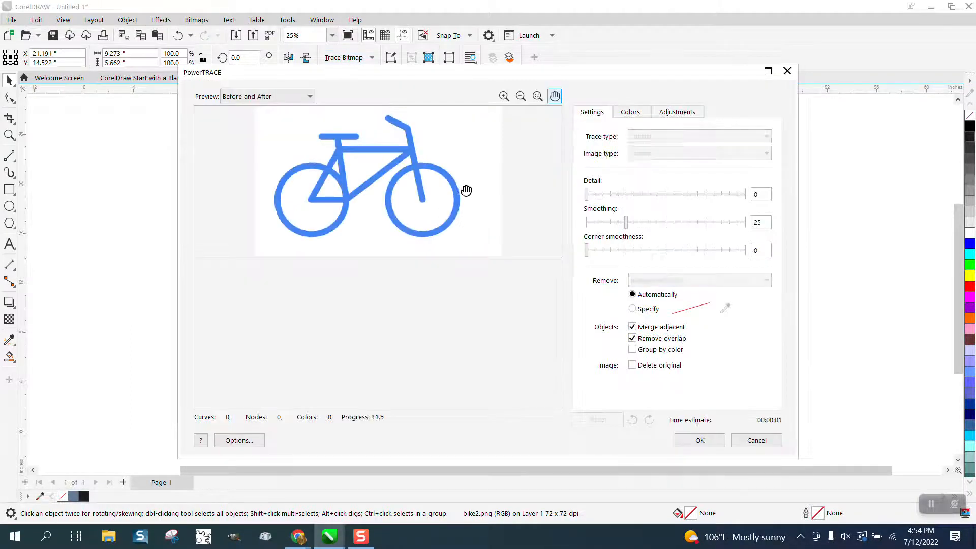
{"action": "left_click", "coordinate": [698, 440]}
{"action": "left_click_drag", "start_coordinate": [444, 253], "coordinate": [557, 253]}
Draw a rectangle about 9.15 by 8.45 inches around the traced bicycle and fill it yellow
{"action": "left_click", "coordinate": [10, 189]}
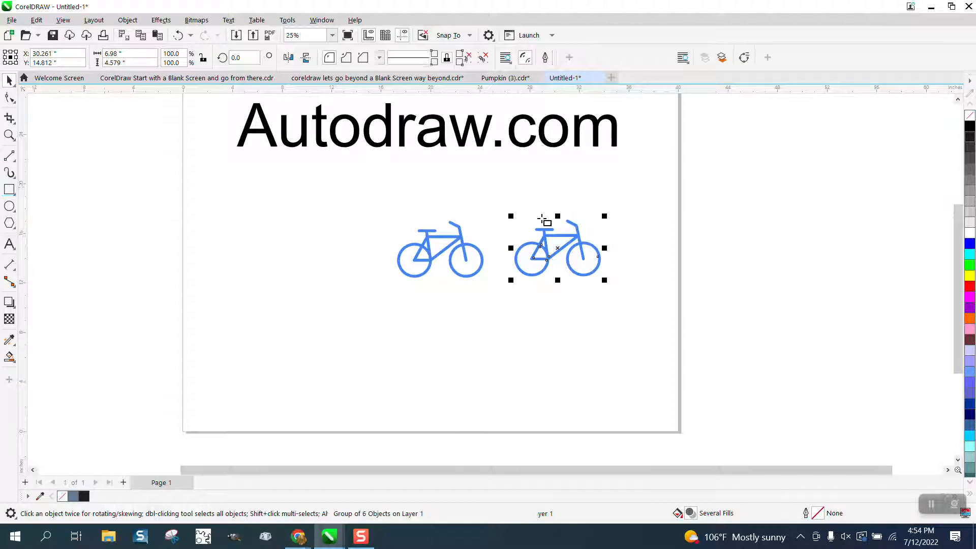
{"action": "left_click_drag", "start_coordinate": [495, 204], "coordinate": [608, 308]}
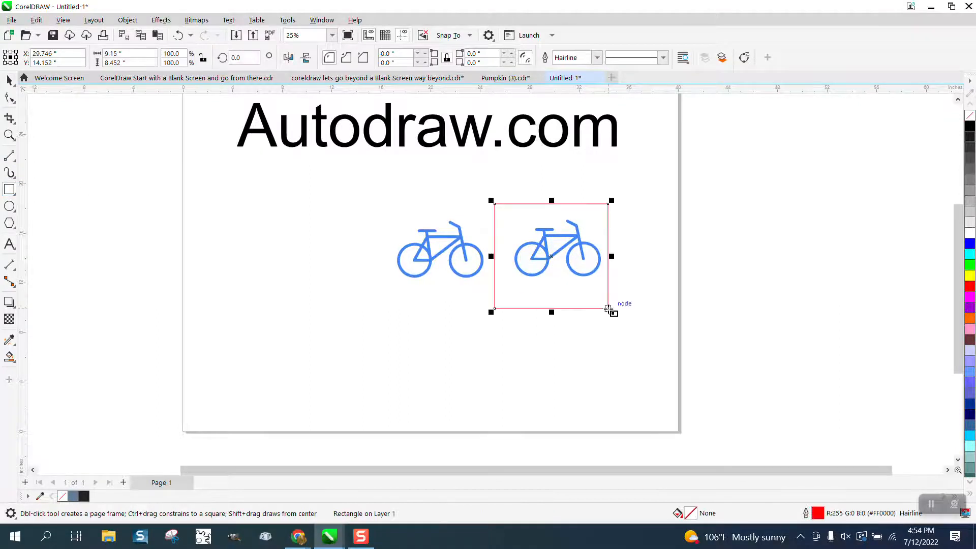
{"action": "left_click", "coordinate": [971, 276]}
Send the yellow rectangle behind the traced bicycle and shift it slightly right, clear of the bike2 image, then select the traced bicycle
{"action": "left_click", "coordinate": [122, 21]}
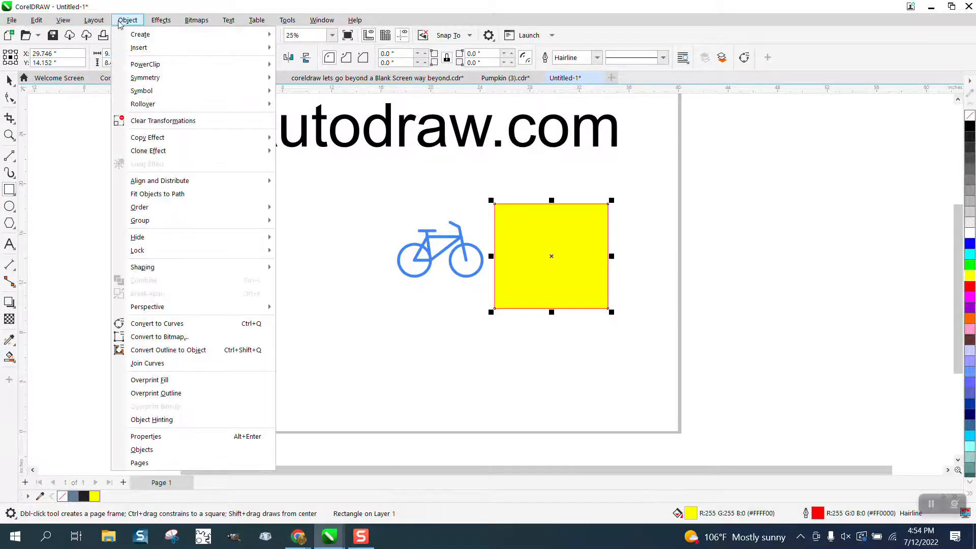
{"action": "mouse_move", "coordinate": [158, 225]}
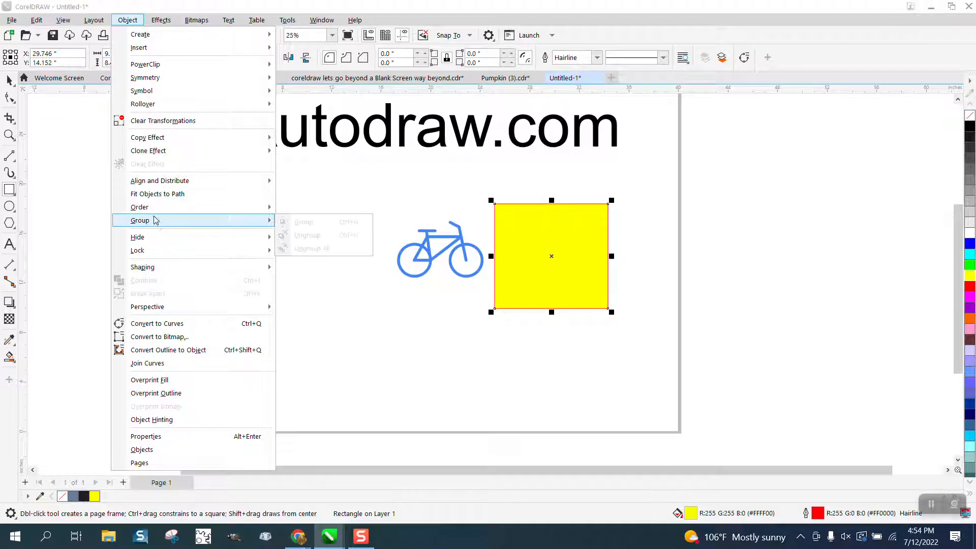
{"action": "mouse_move", "coordinate": [152, 207]}
{"action": "left_click", "coordinate": [313, 221]}
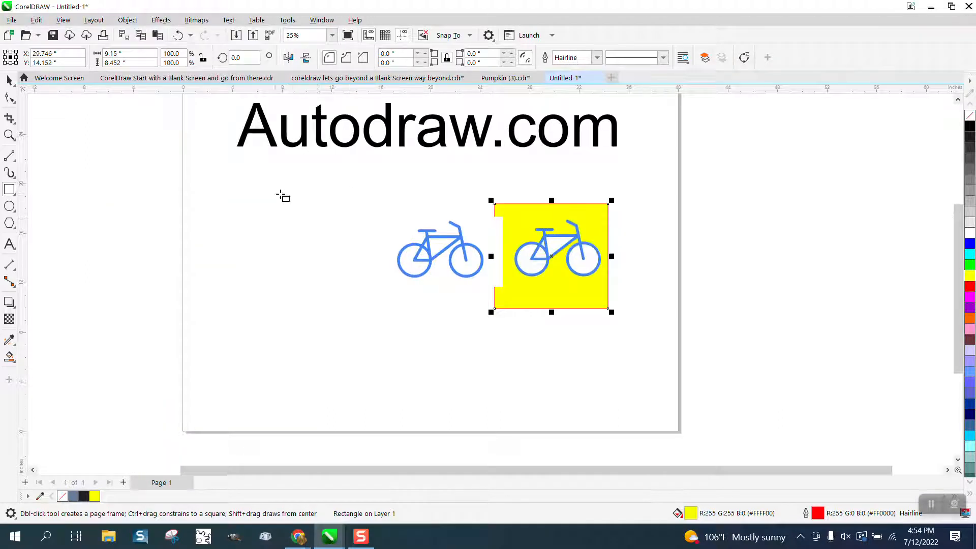
{"action": "left_click", "coordinate": [9, 80]}
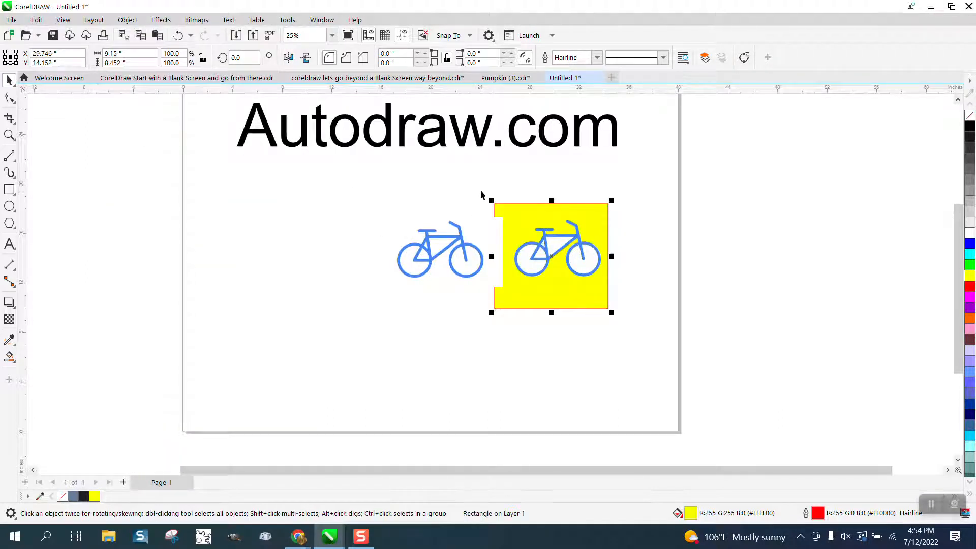
{"action": "left_click_drag", "start_coordinate": [554, 209], "coordinate": [574, 209]}
{"action": "left_click", "coordinate": [566, 241]}
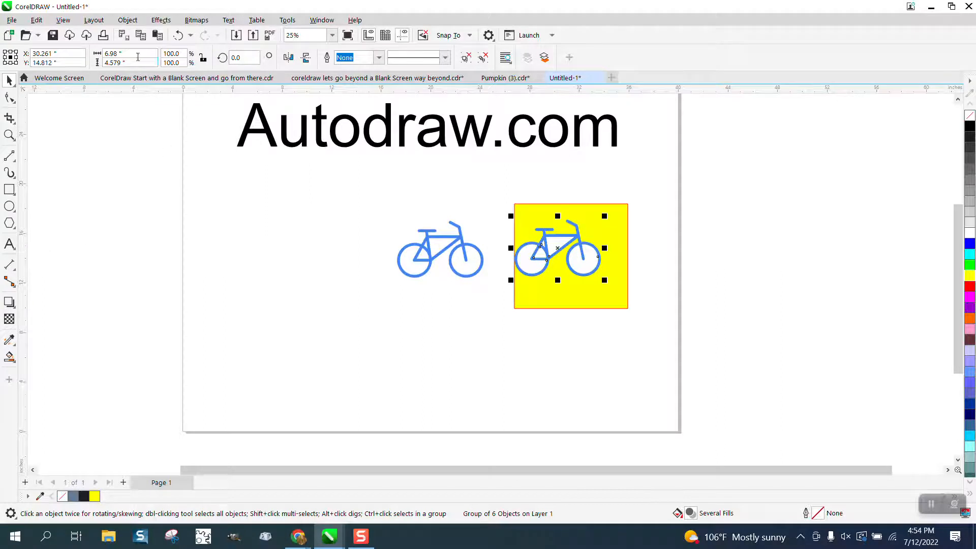
Ungroup the traced bicycle and move its blue curve about 12 inches horizontally to the right, clear of the yellow rectangle
{"action": "left_click", "coordinate": [128, 20]}
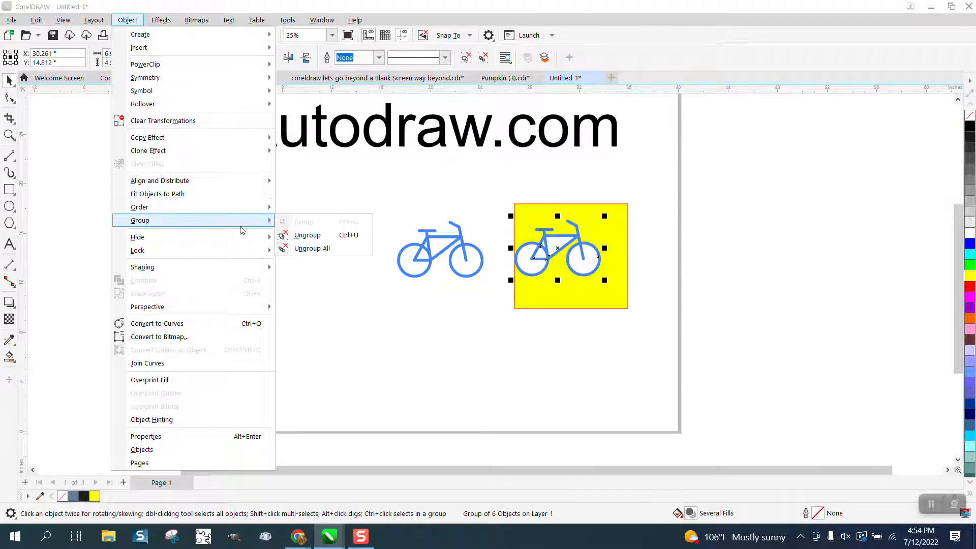
{"action": "left_click", "coordinate": [315, 221]}
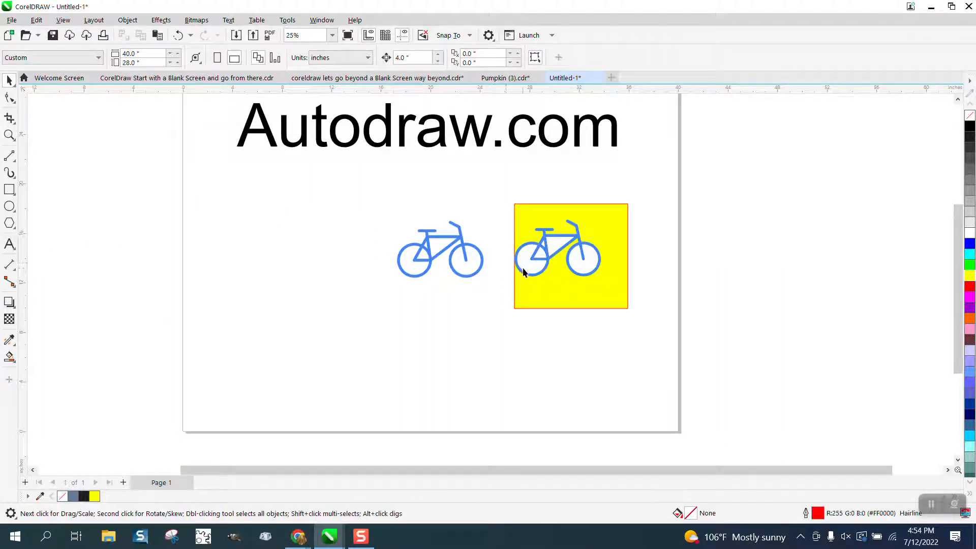
{"action": "left_click", "coordinate": [578, 231]}
{"action": "left_click_drag", "start_coordinate": [540, 226], "coordinate": [690, 226]}
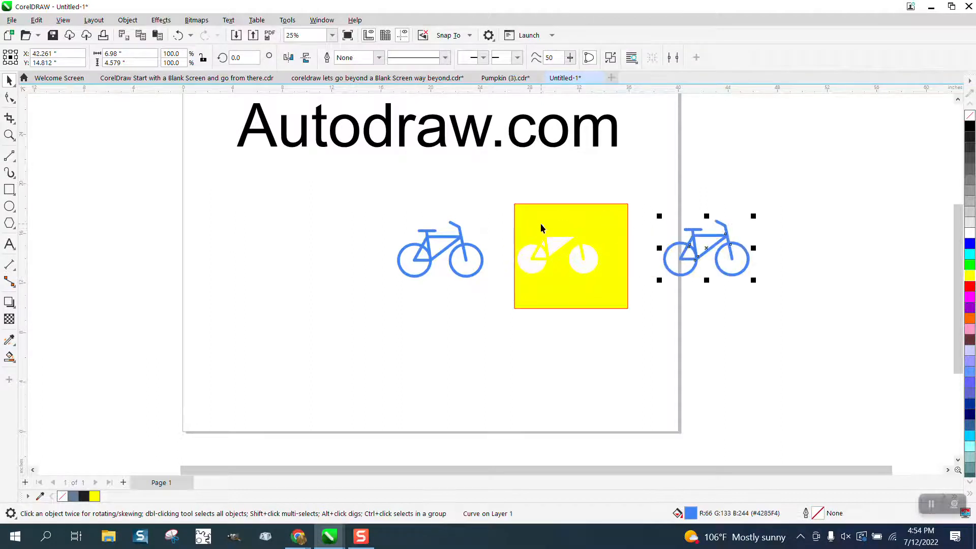
Remove the fill from the moved bicycle curve and give it a red hairline outline
{"action": "left_click", "coordinate": [970, 126]}
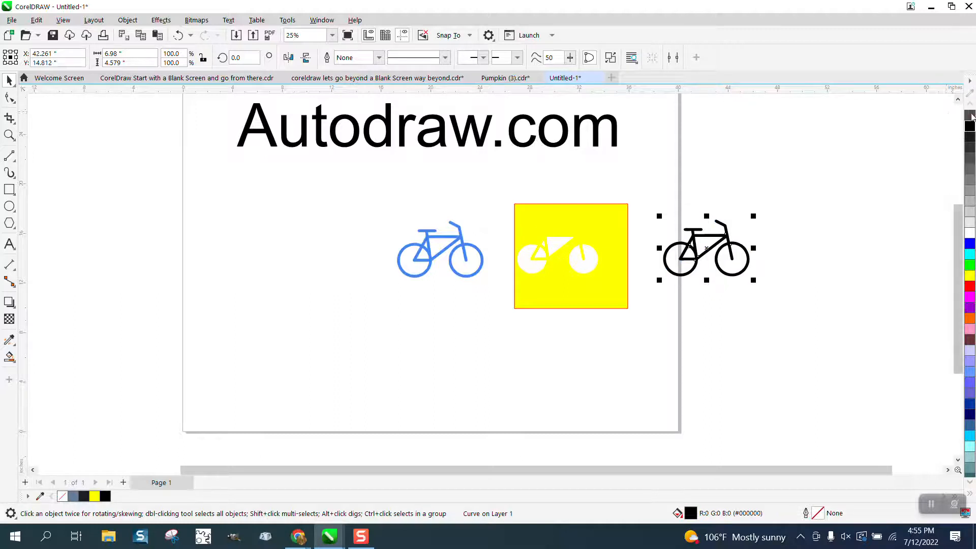
{"action": "left_click", "coordinate": [970, 116]}
{"action": "right_click", "coordinate": [970, 286]}
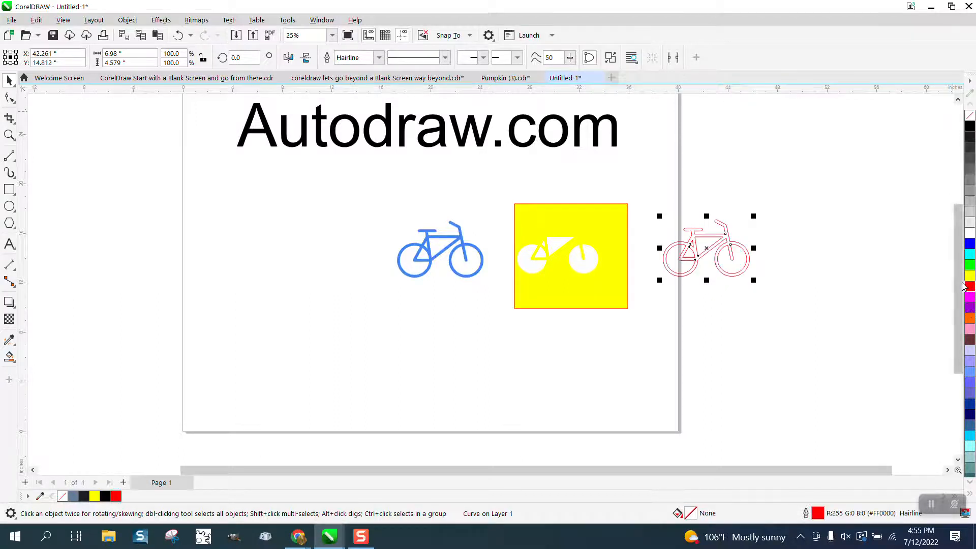
Examine the red bicycle outline and its nodes up close, as well as the Autodraw.com heading
{"action": "left_click", "coordinate": [10, 135]}
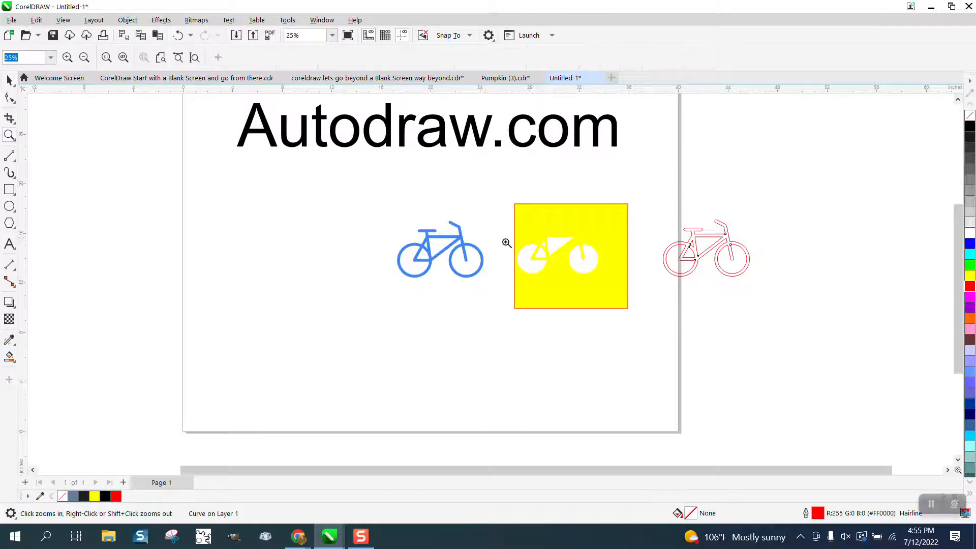
{"action": "left_click_drag", "start_coordinate": [663, 224], "coordinate": [809, 280]}
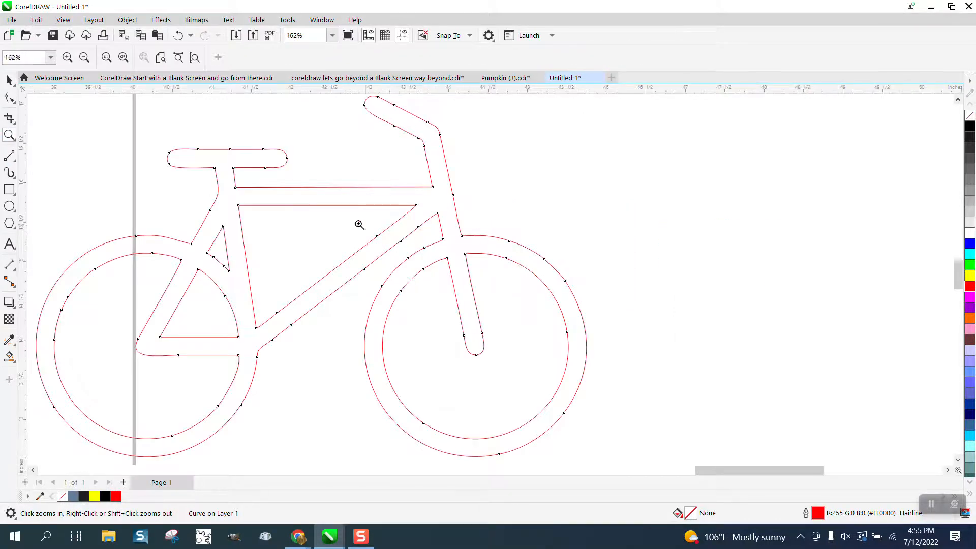
{"action": "right_click", "coordinate": [295, 243]}
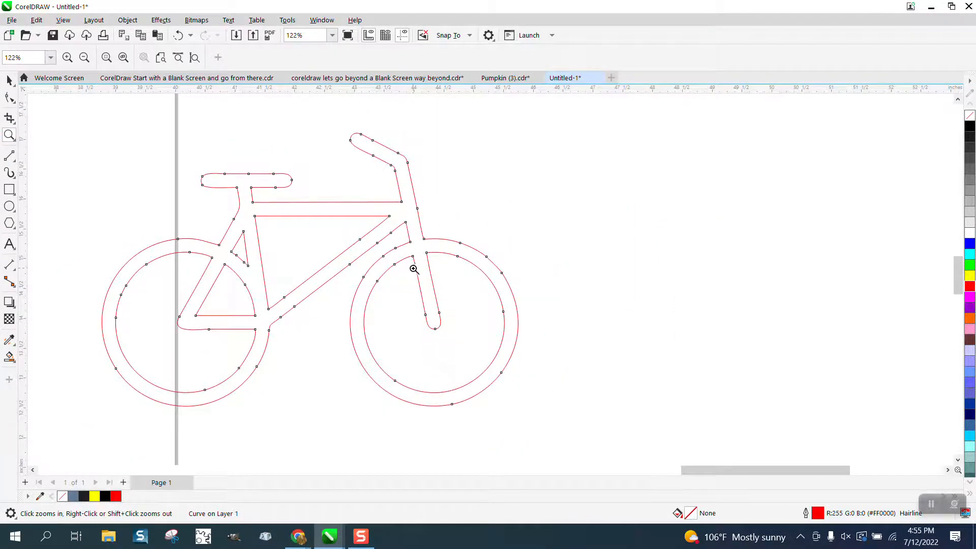
{"action": "scroll", "coordinate": [460, 272], "scroll_direction": "down", "scroll_amount": 4}
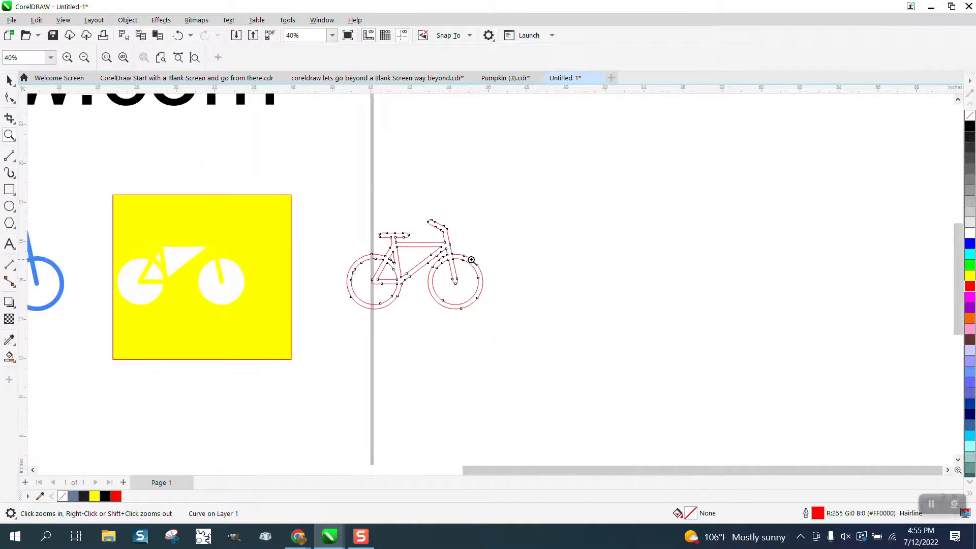
{"action": "scroll", "coordinate": [473, 264], "scroll_direction": "down", "scroll_amount": 2}
{"action": "scroll", "coordinate": [408, 266], "scroll_direction": "down", "scroll_amount": 1}
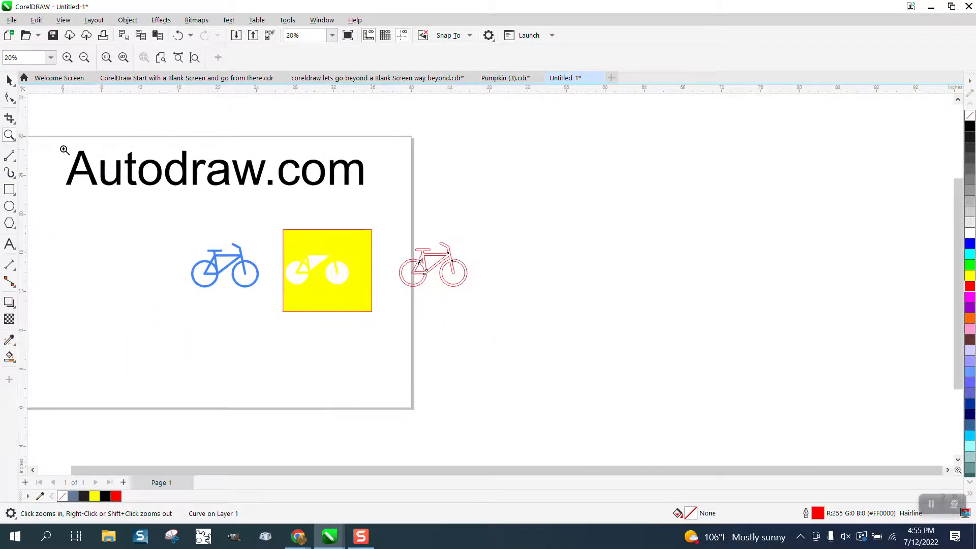
{"action": "left_click_drag", "start_coordinate": [60, 145], "coordinate": [380, 216]}
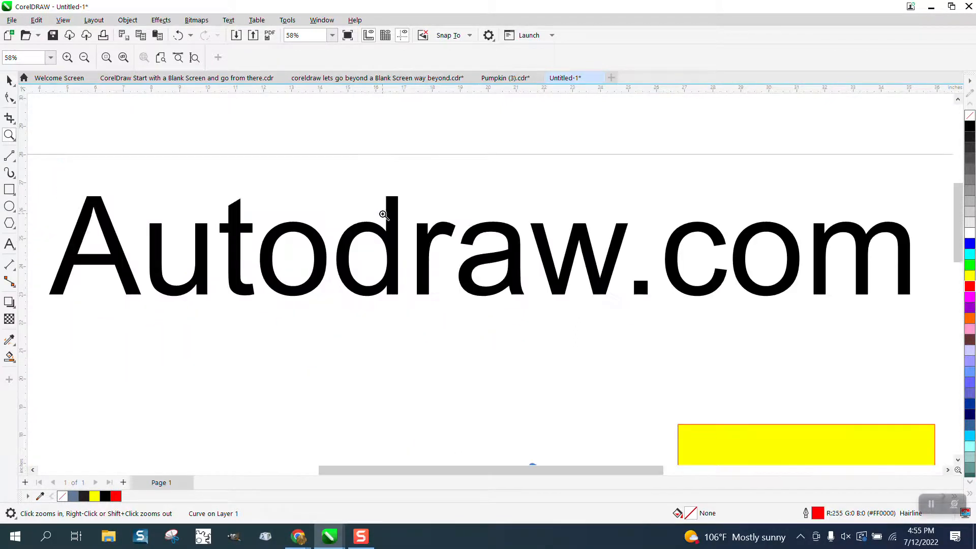